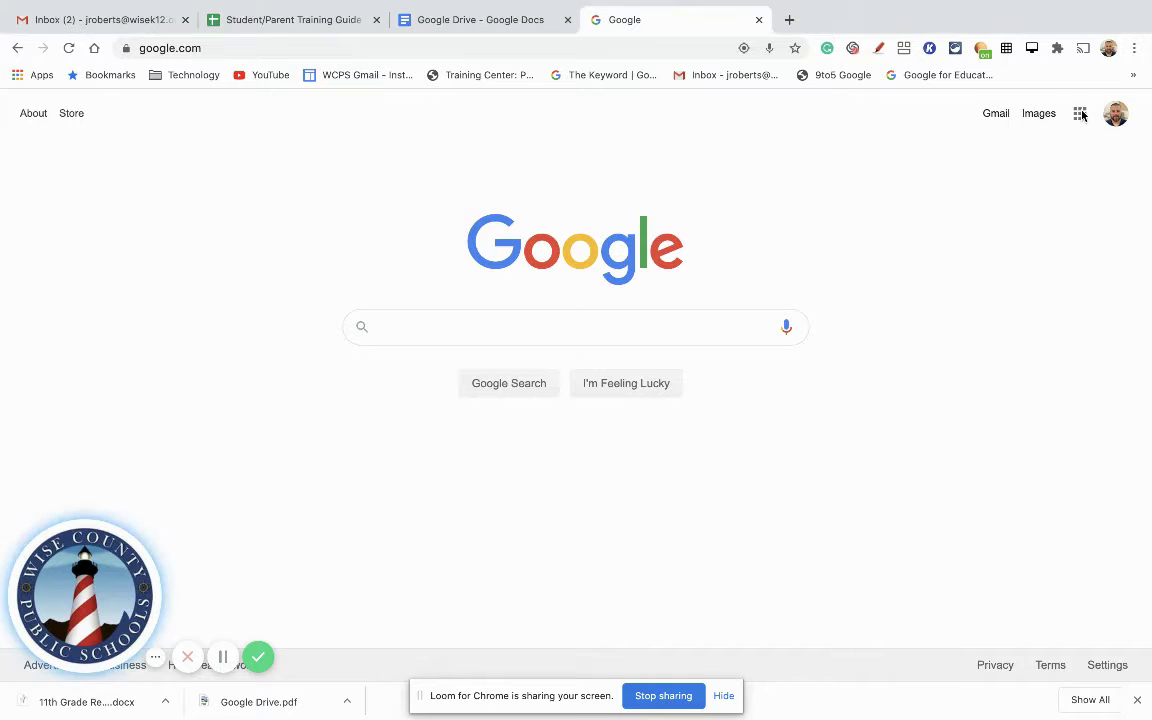
Step: Open Google Drive at drive.google.com
click(1080, 114)
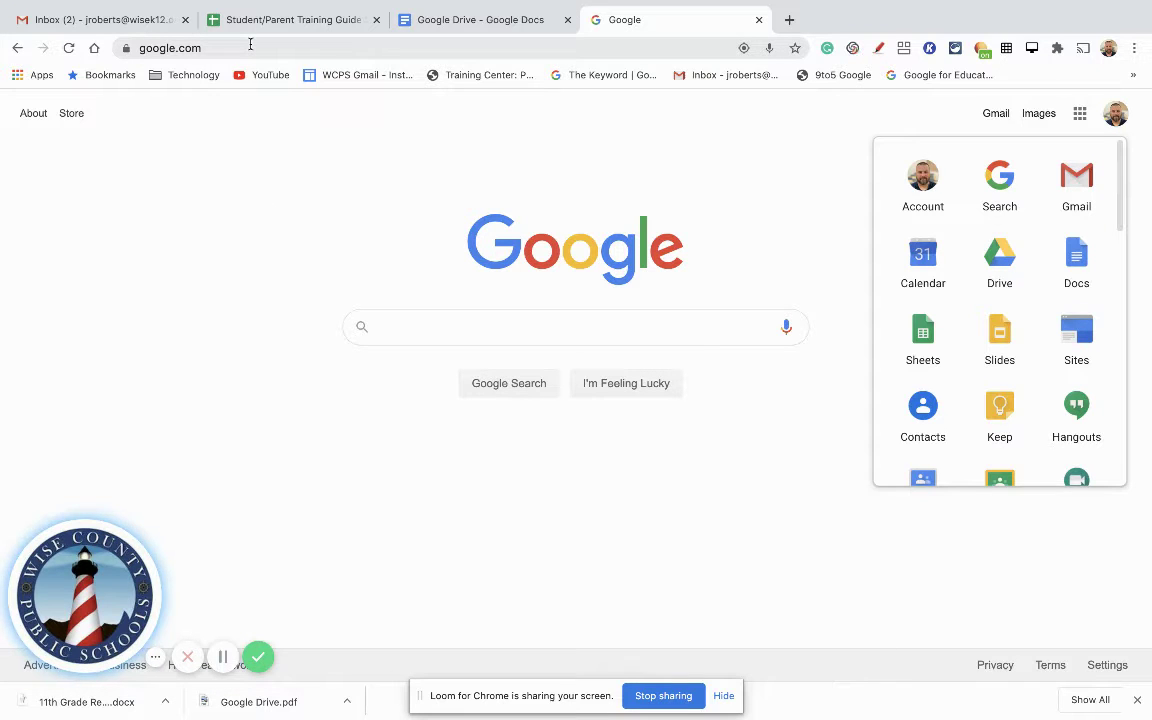
click(250, 44)
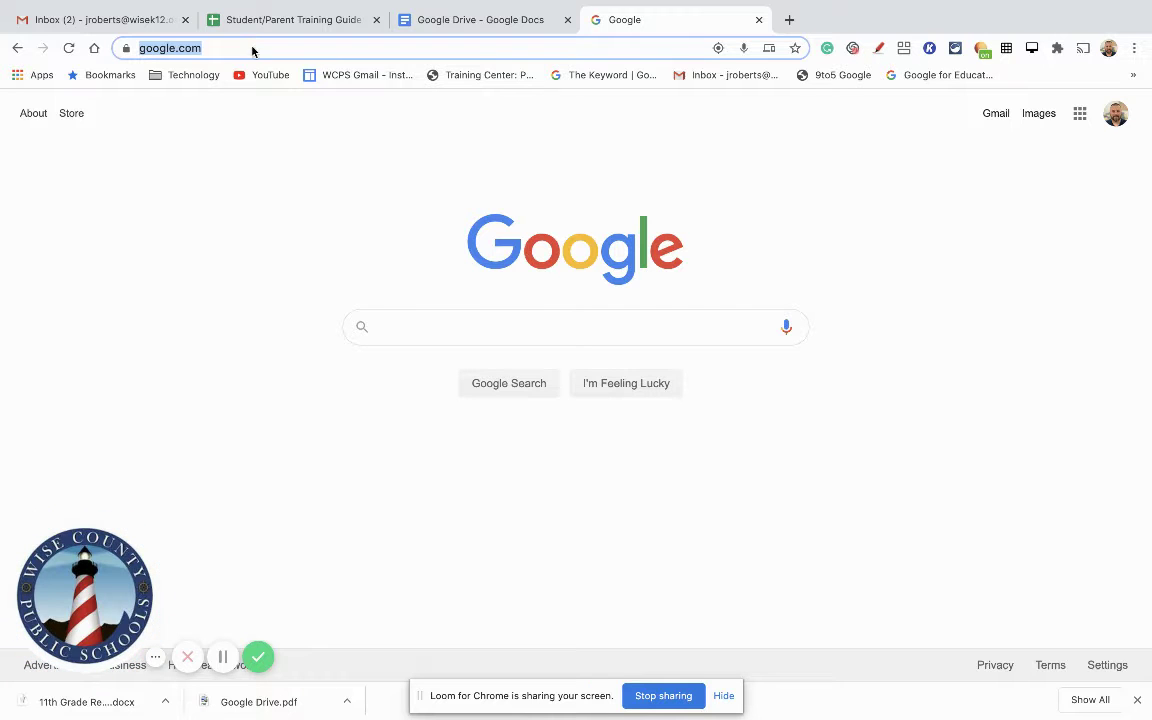
text(d)
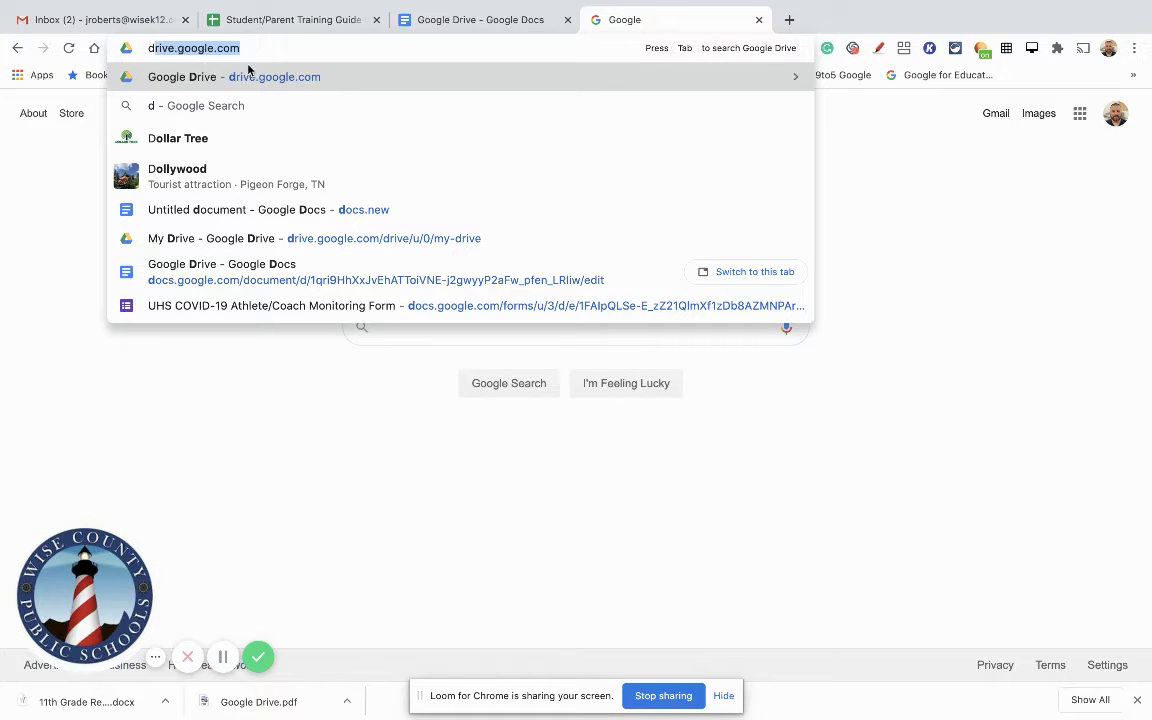
key(Return)
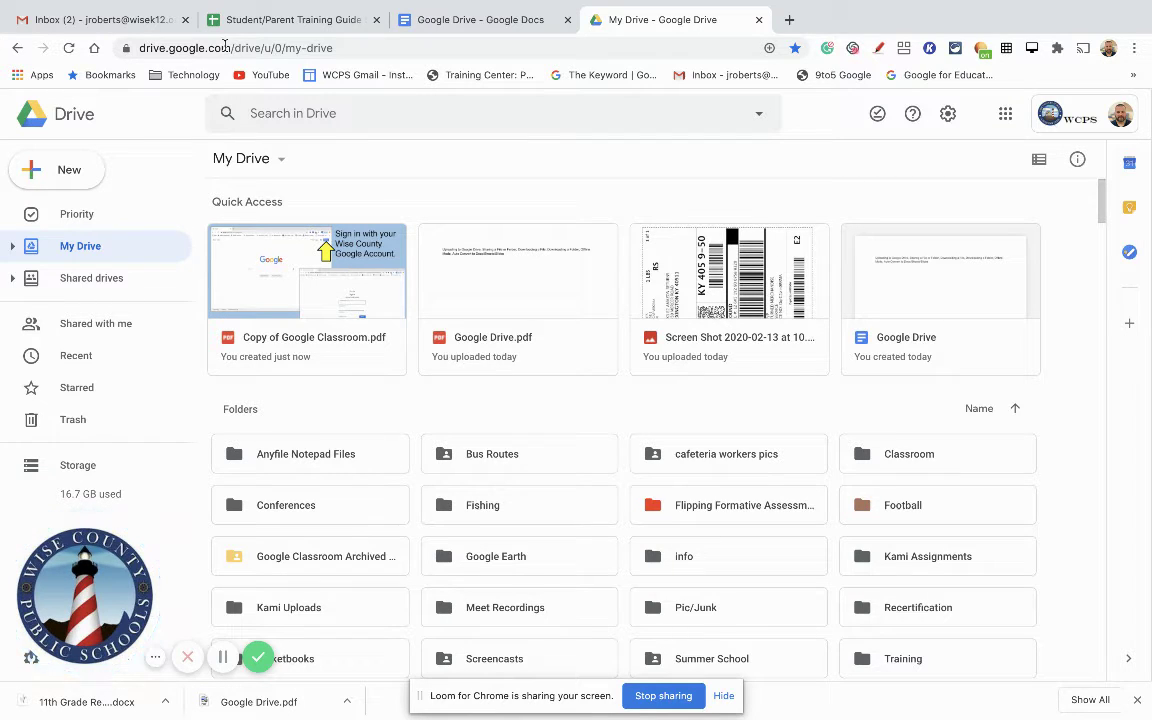
Step: Review the General settings of Drive, including upload conversion and offline access, and close them
click(948, 116)
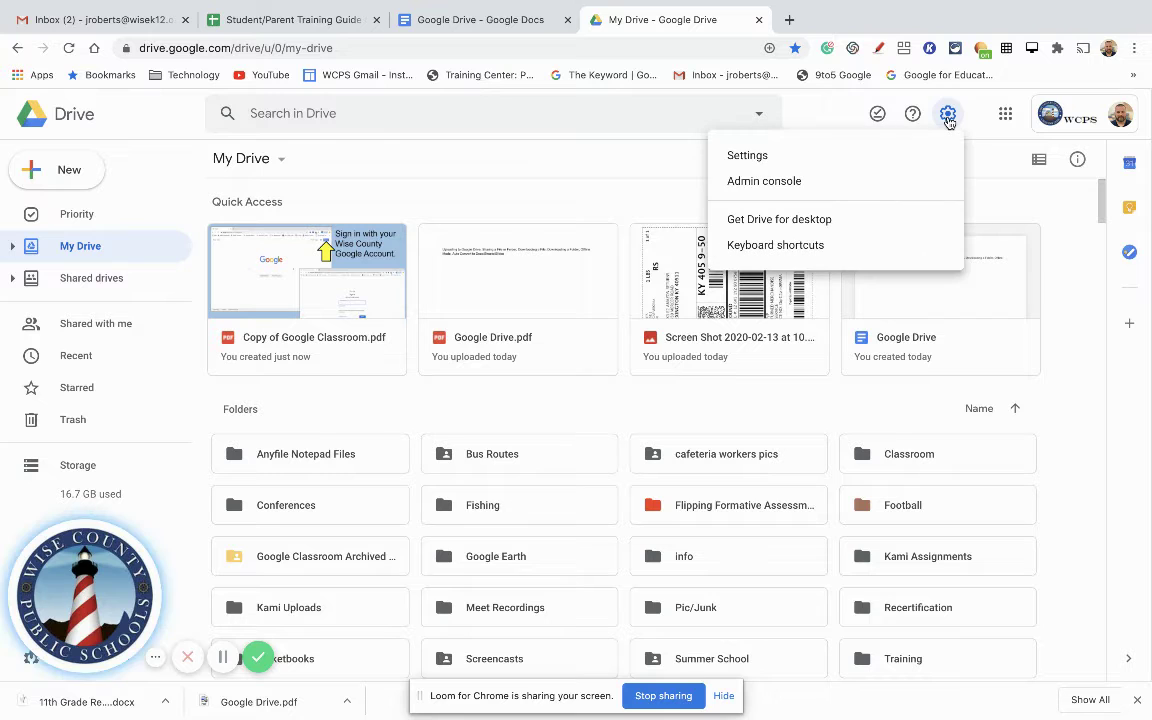
click(763, 155)
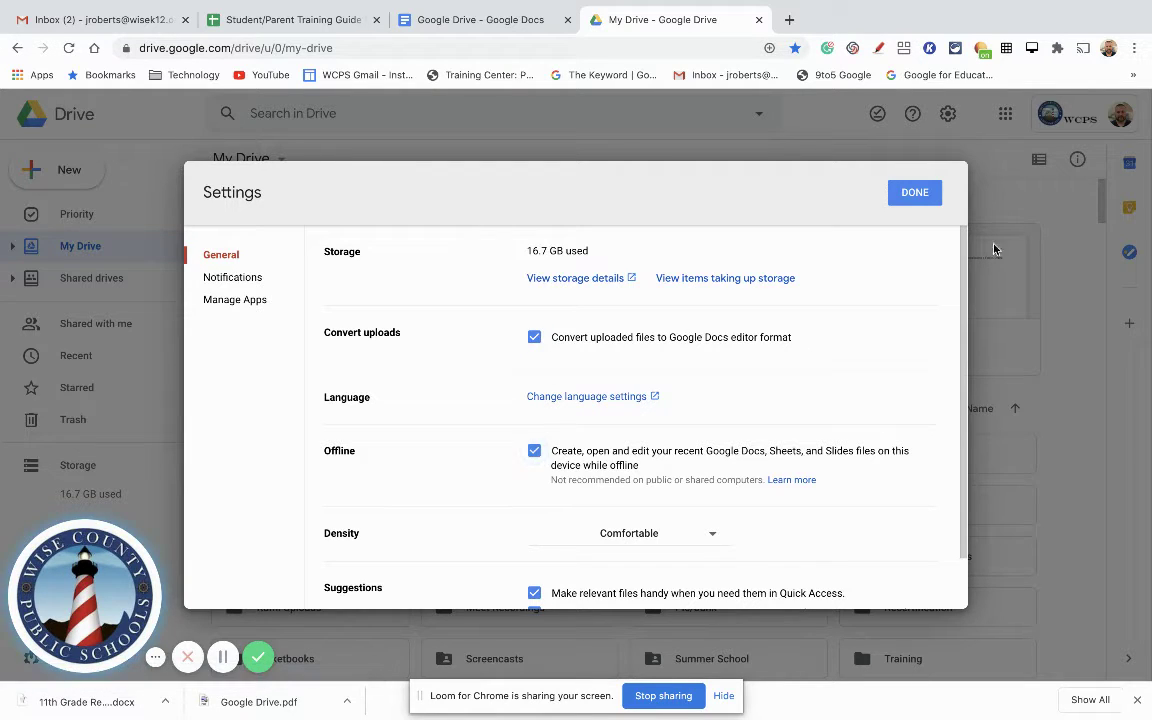
click(915, 194)
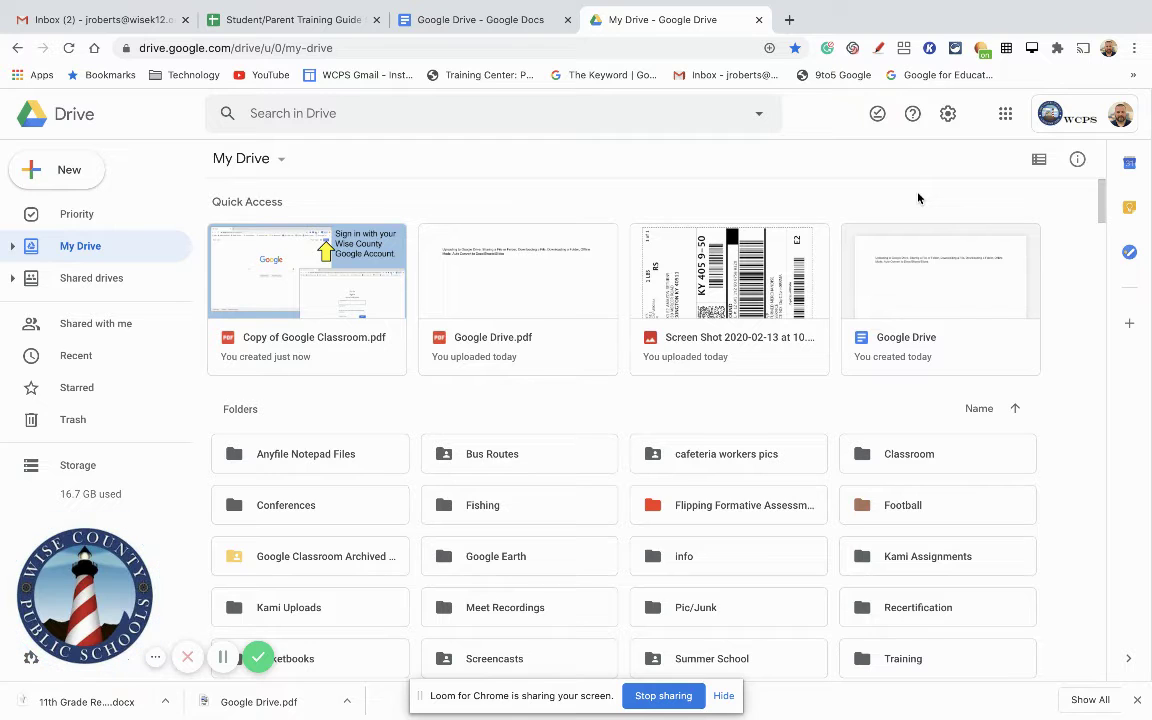
Step: Upload the file framewks-2015-hss-civics-economics.docx from the Downloads folder to My Drive
click(70, 174)
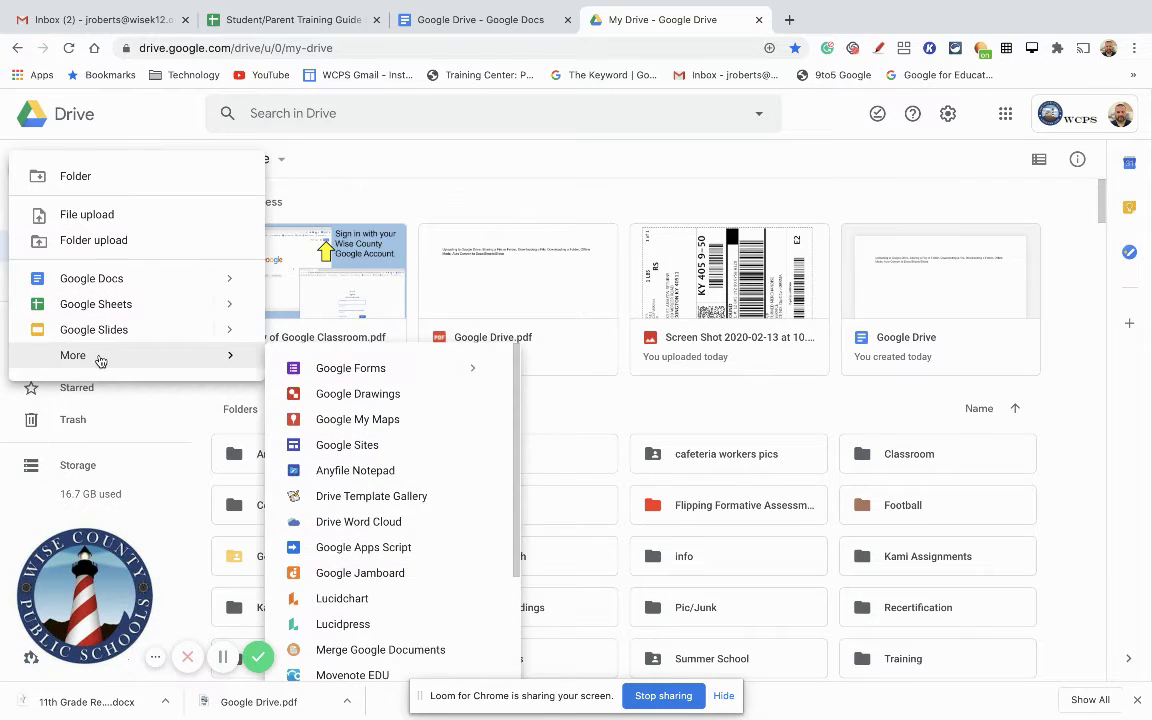
mouse_move(211, 365)
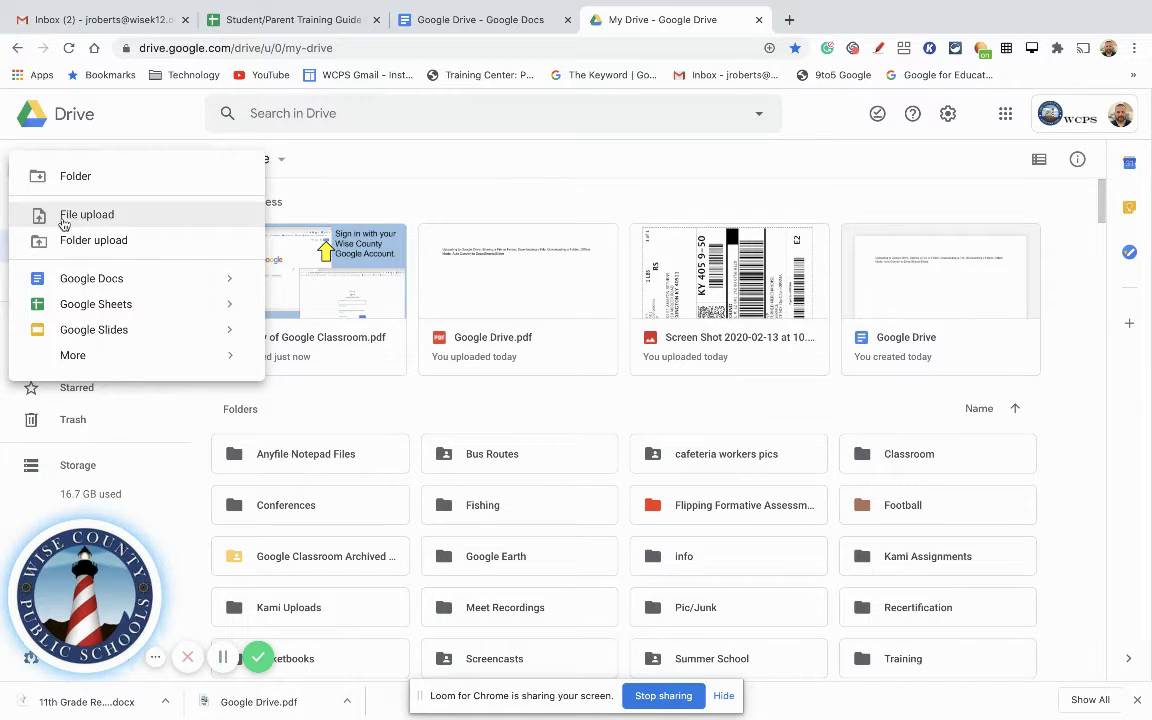
click(97, 218)
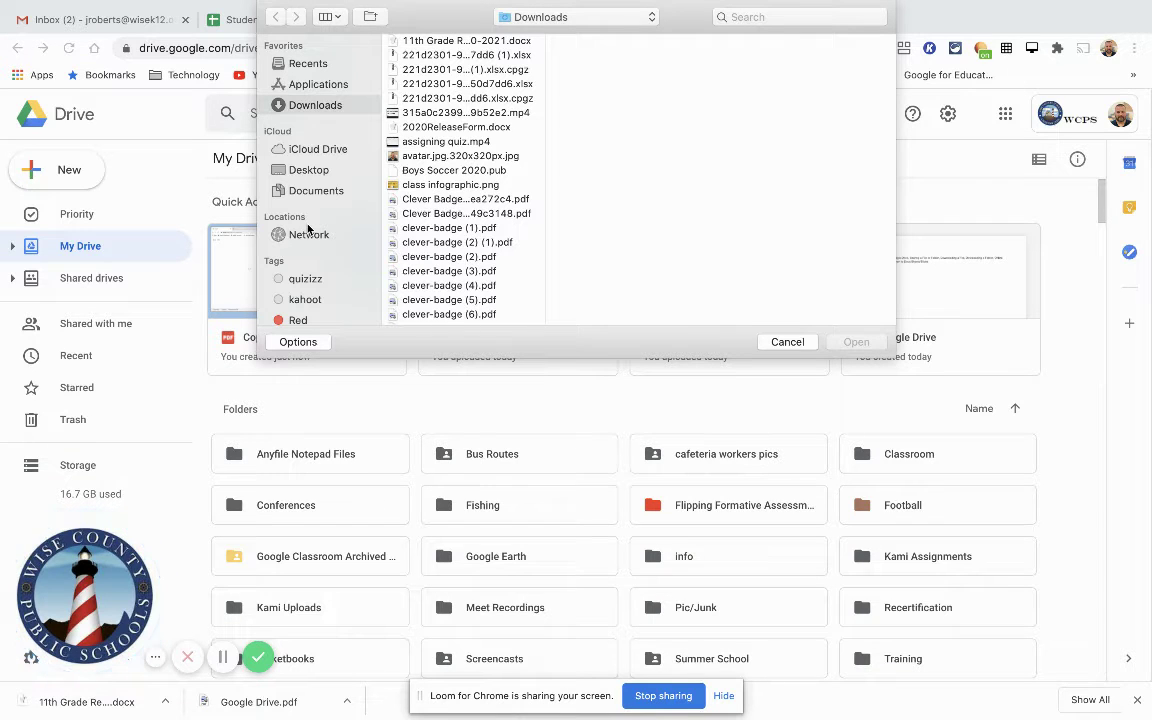
scroll(405, 130, down, 10)
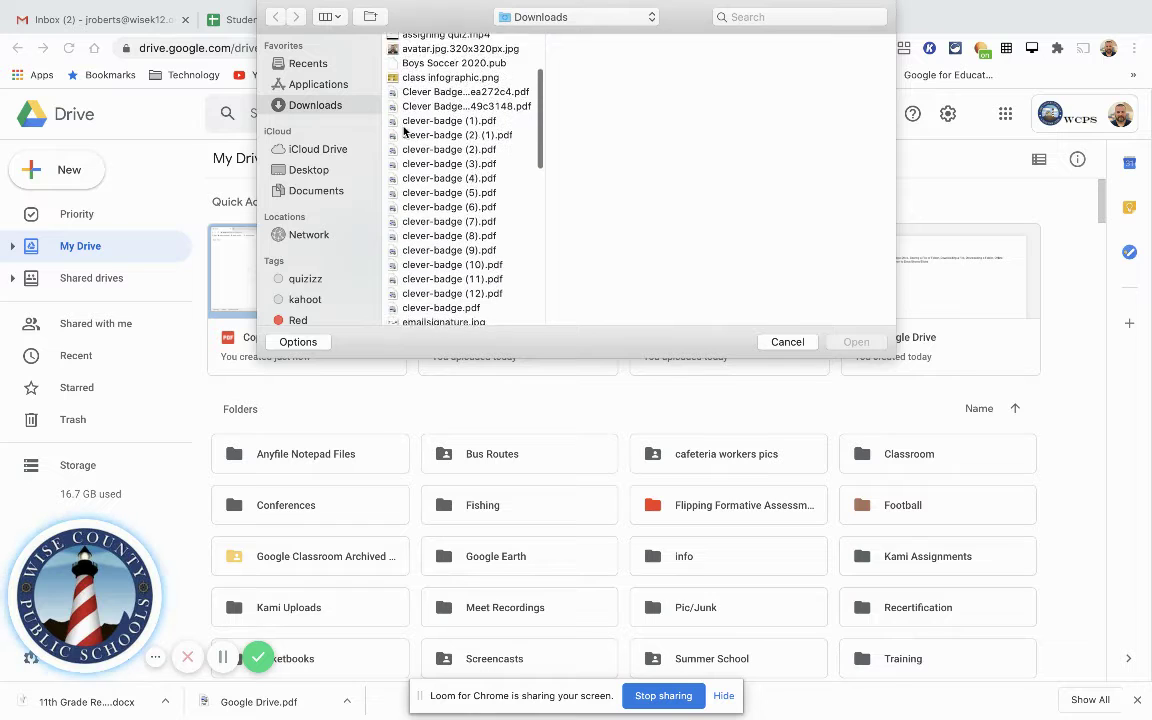
scroll(405, 130, down, 10)
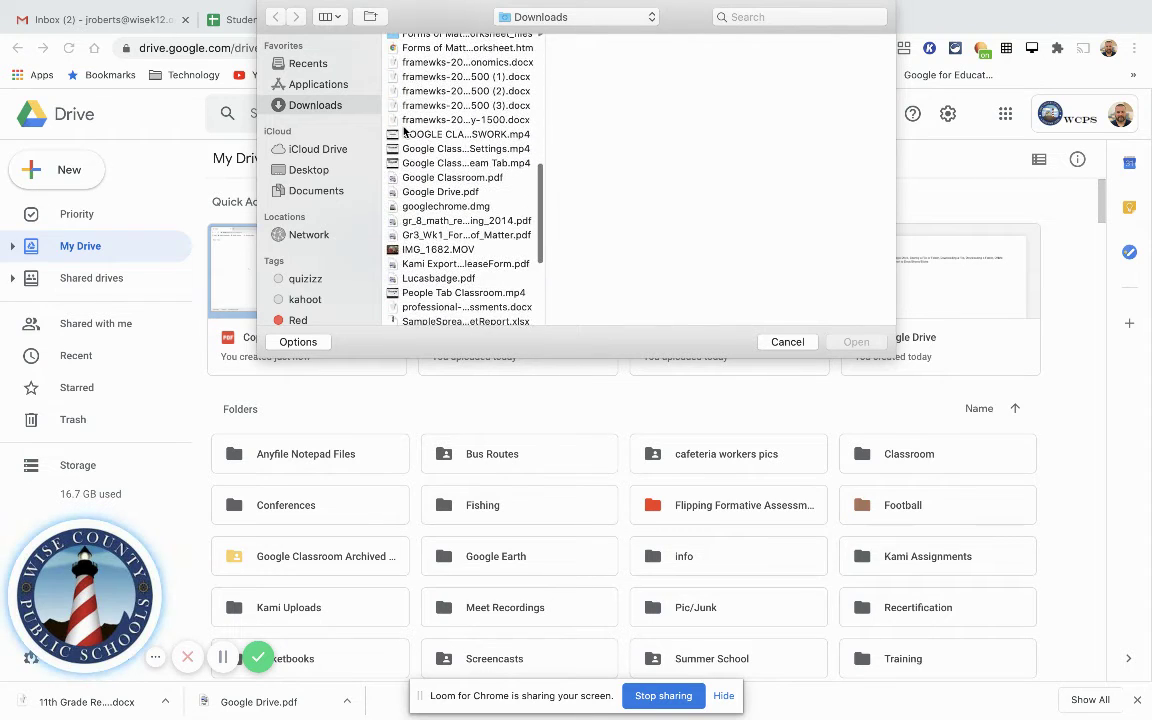
scroll(405, 130, down, 8)
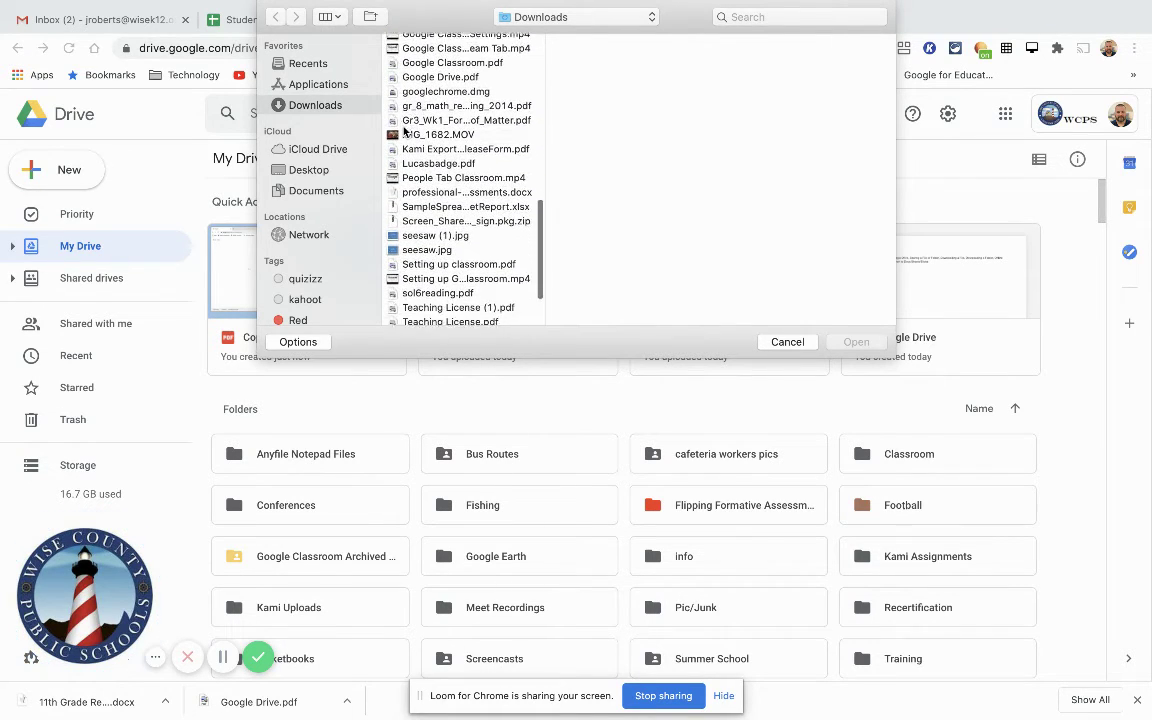
scroll(405, 130, down, 1)
scroll(405, 130, up, 5)
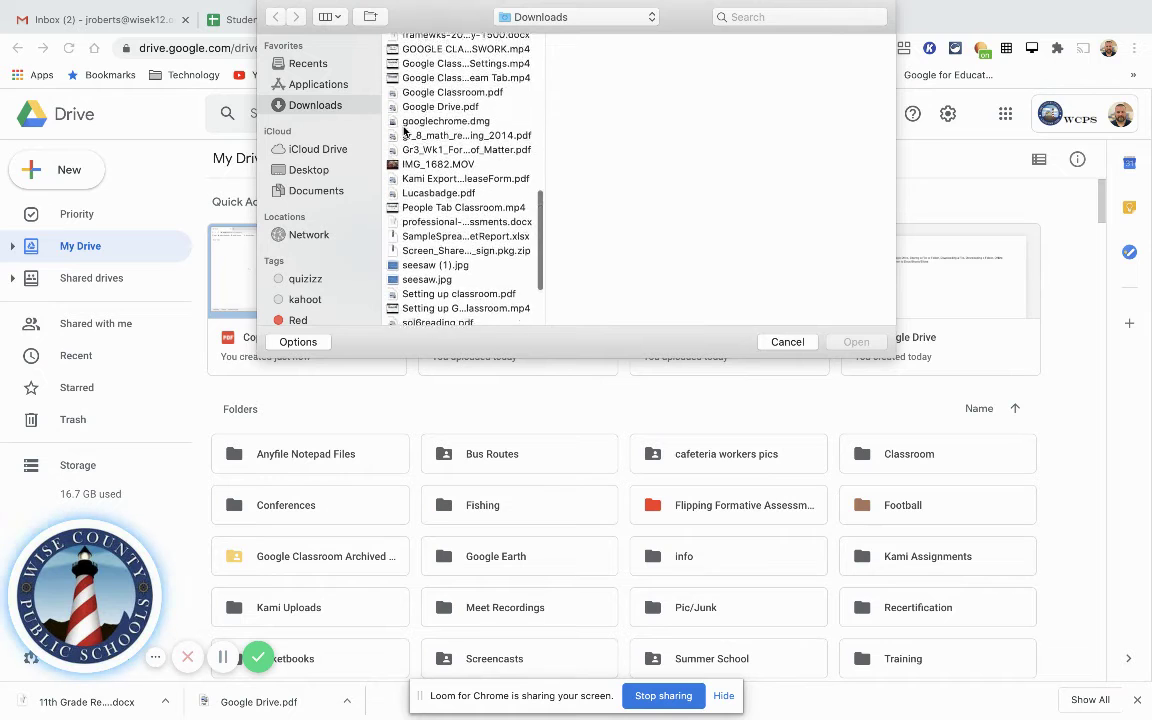
scroll(405, 130, up, 4)
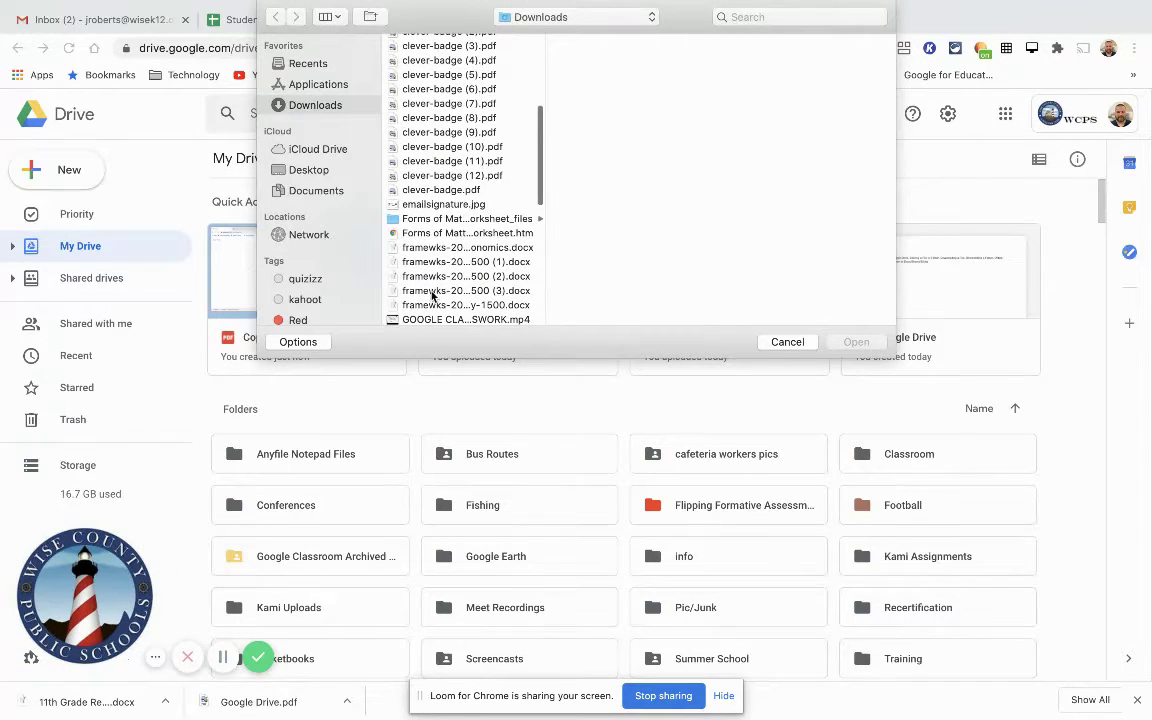
double_click(420, 248)
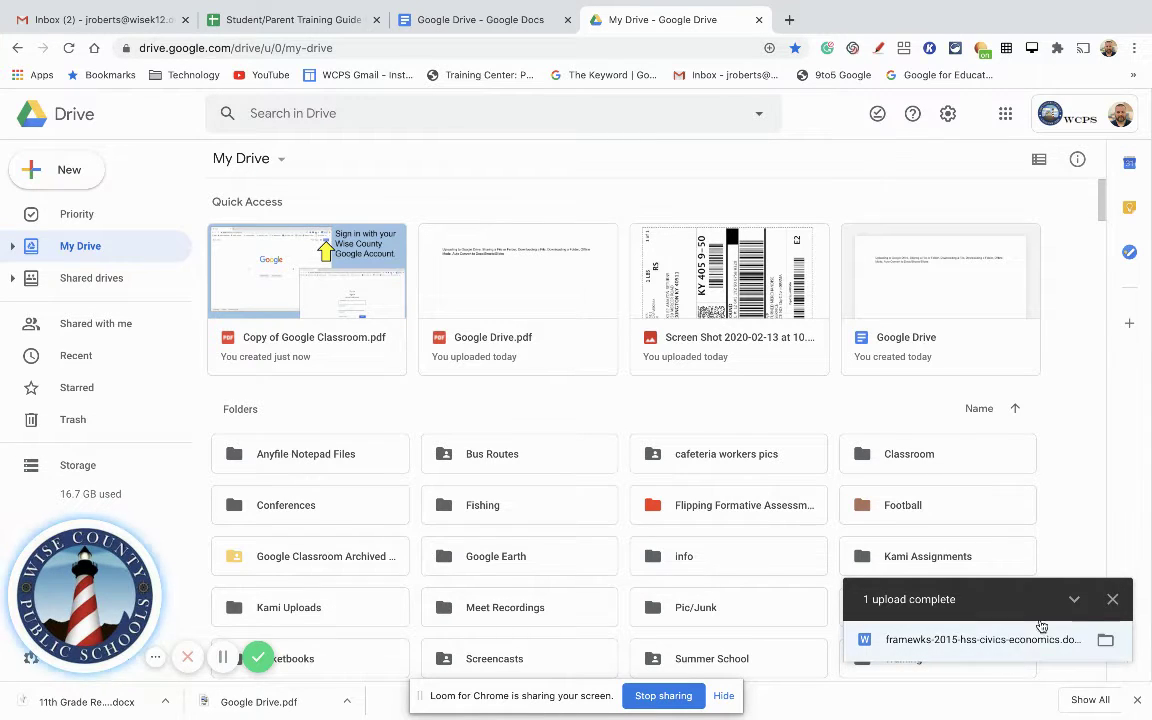
scroll(1098, 458, down, 5)
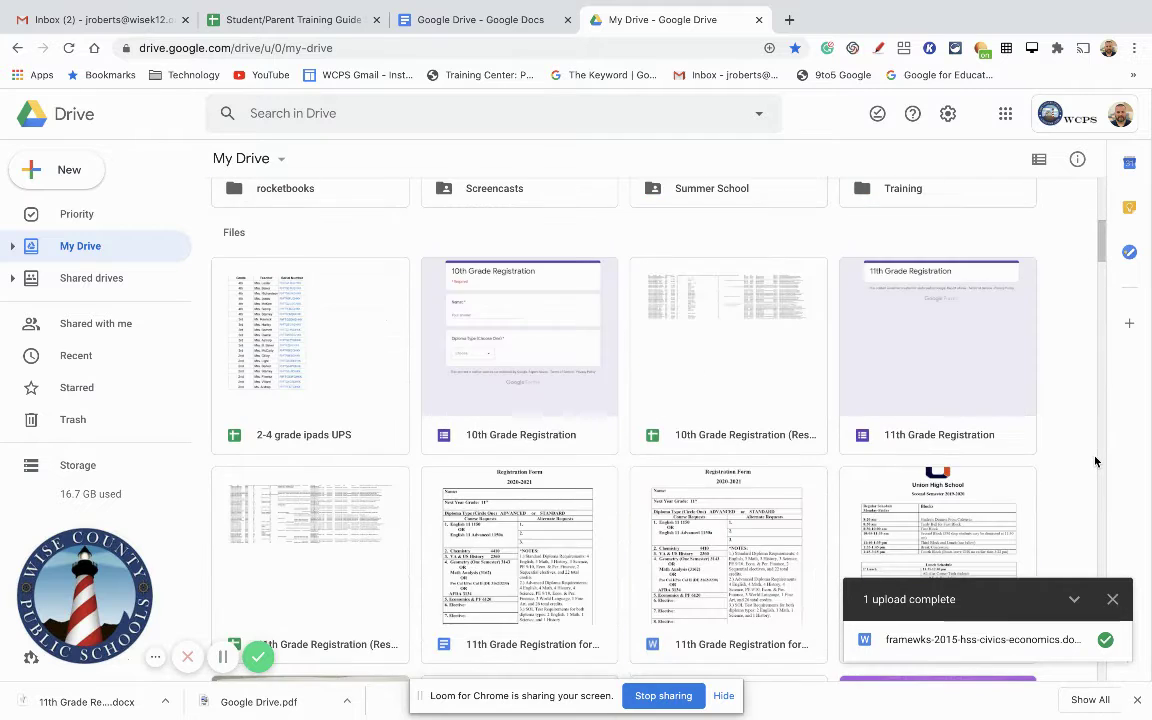
scroll(1095, 458, up, 3)
scroll(1095, 461, up, 2)
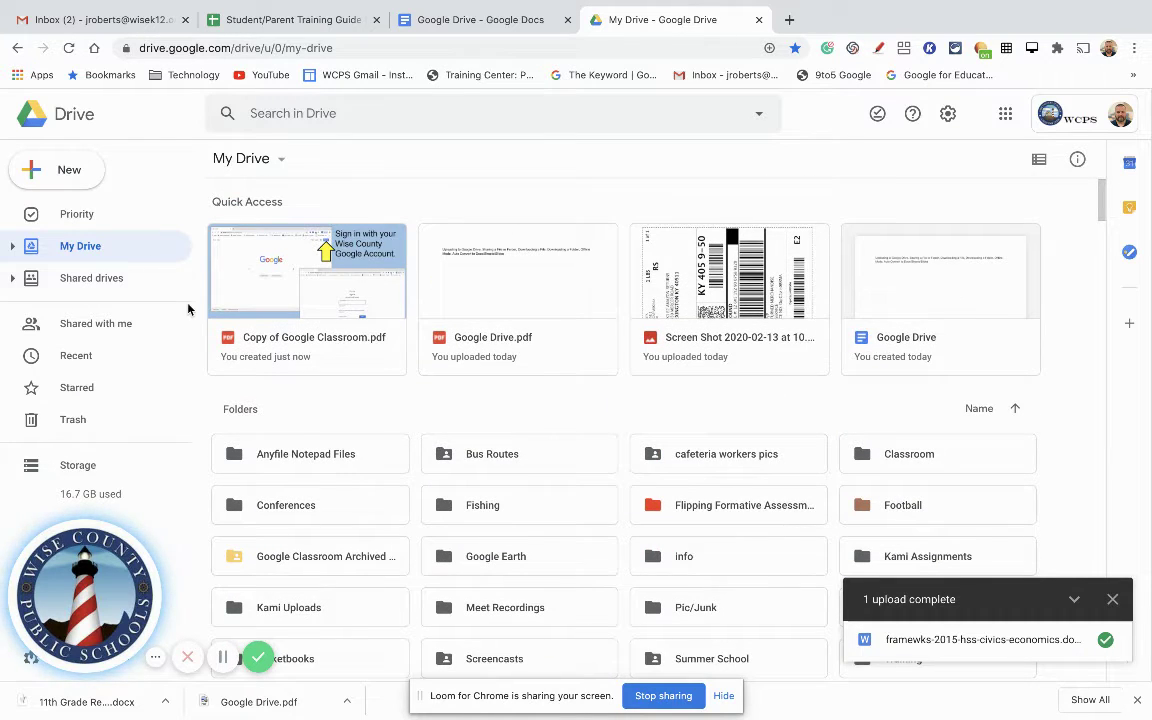
Step: Upload the folder "Forms of Matter _ 2nd Grade Reading Comprehension Worksheet_files" from Downloads to My Drive
click(72, 168)
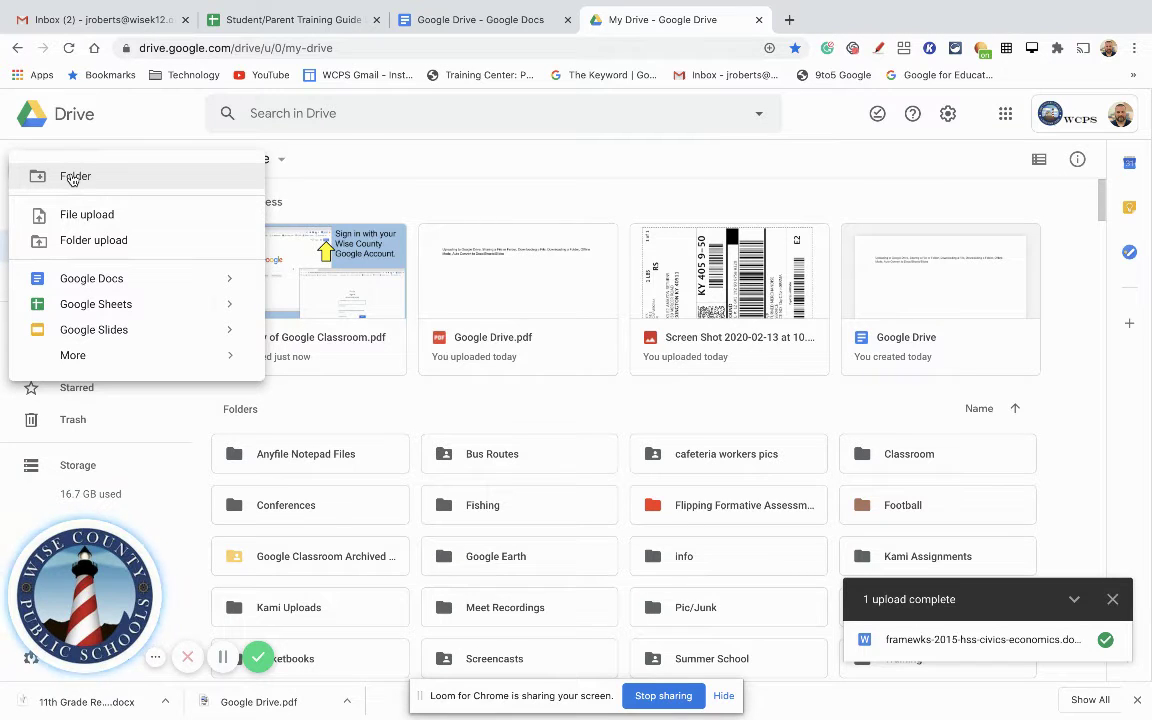
click(96, 241)
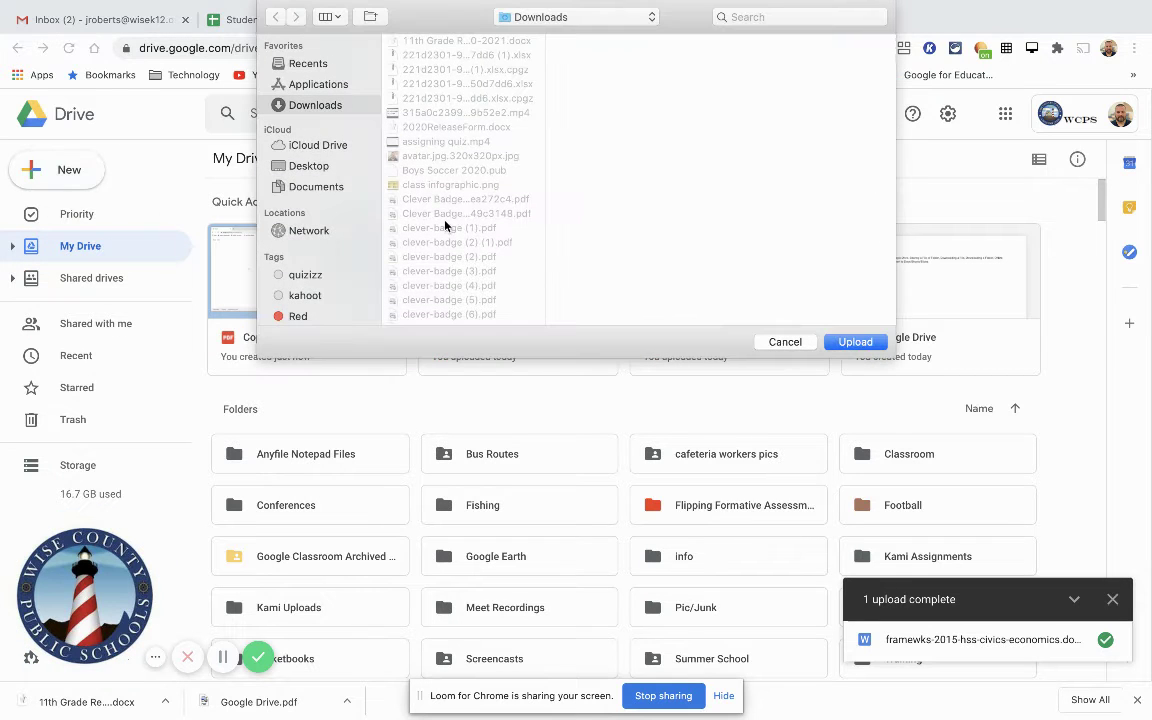
scroll(452, 247, down, 10)
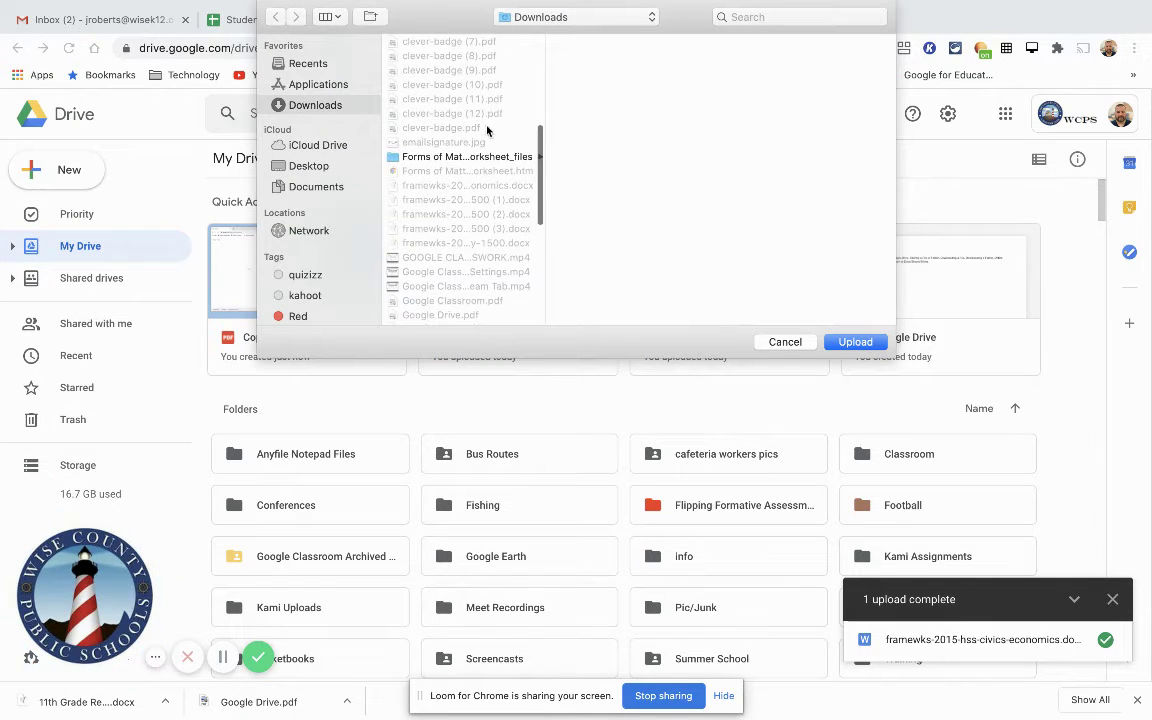
click(484, 158)
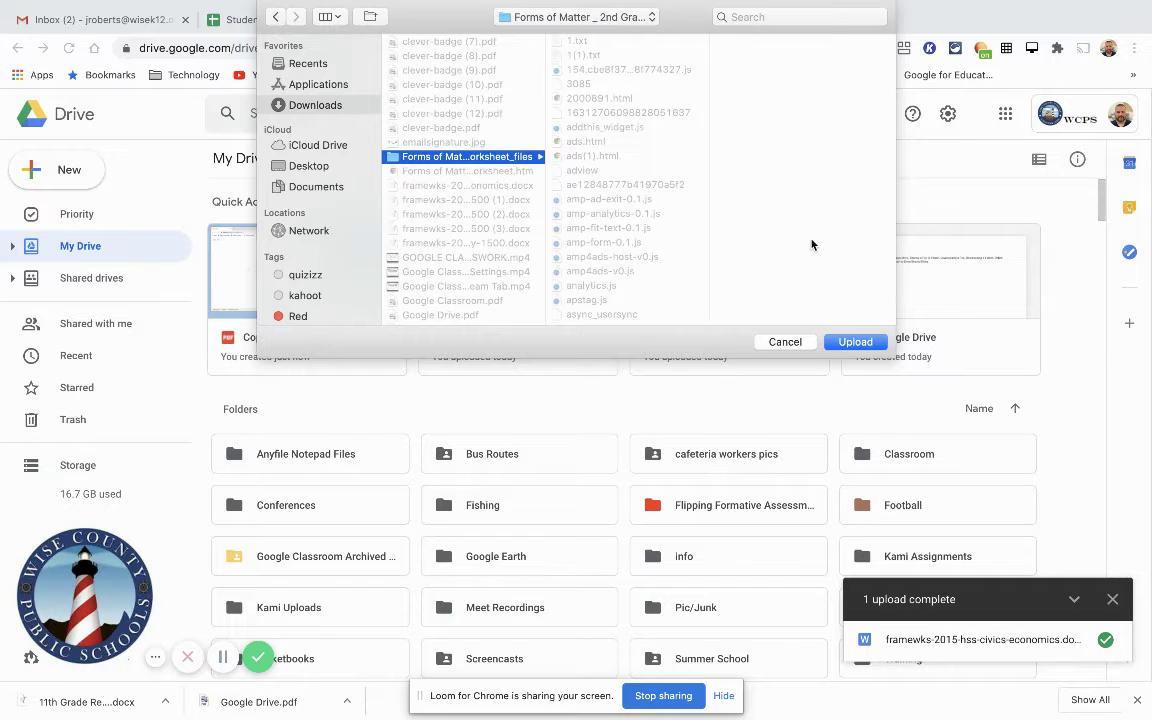
click(848, 342)
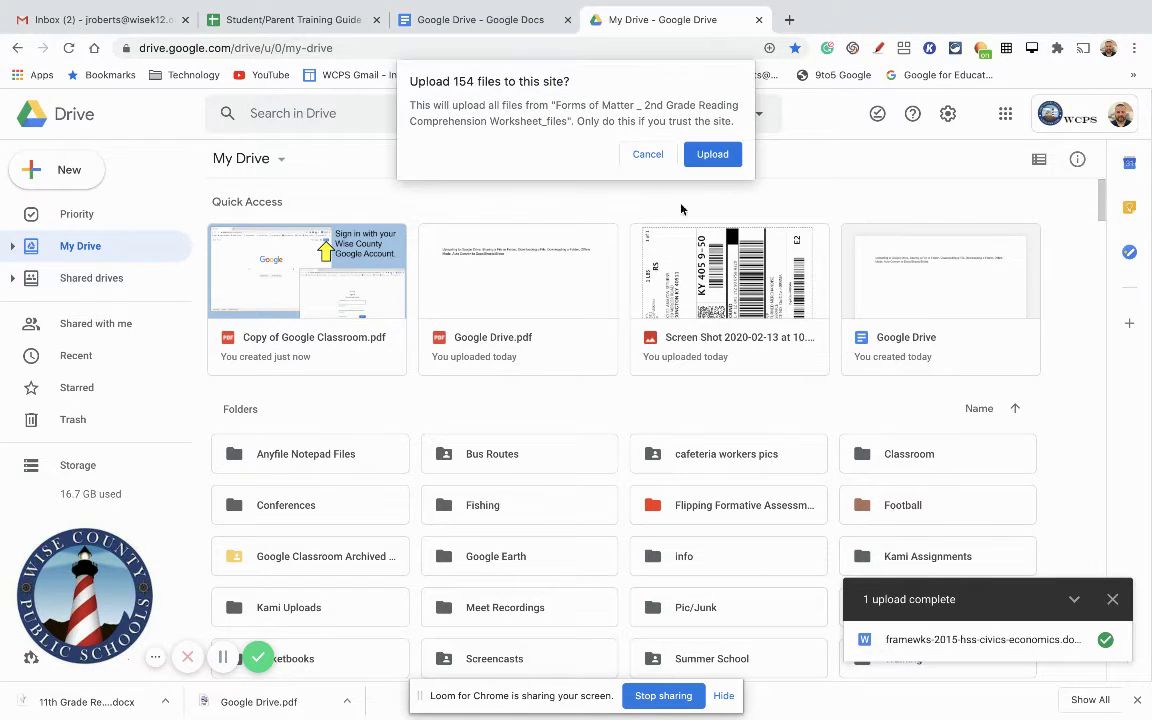
click(713, 154)
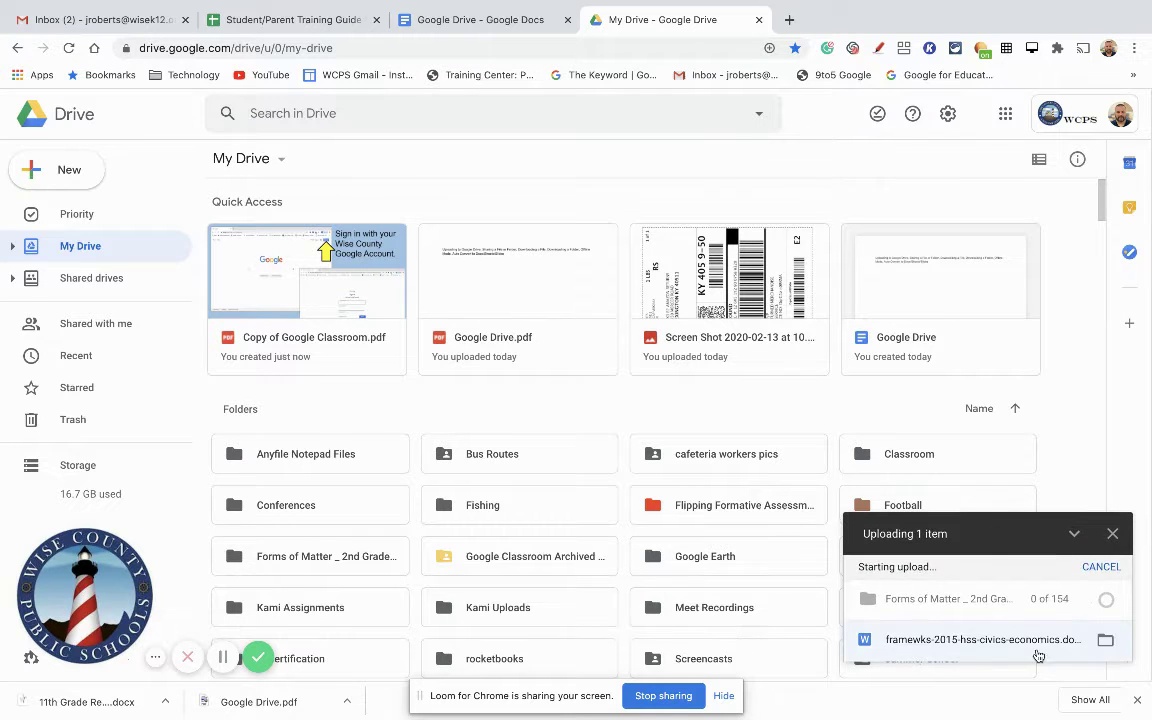
Step: Cancel the running folder upload and dismiss the upload status
click(1106, 600)
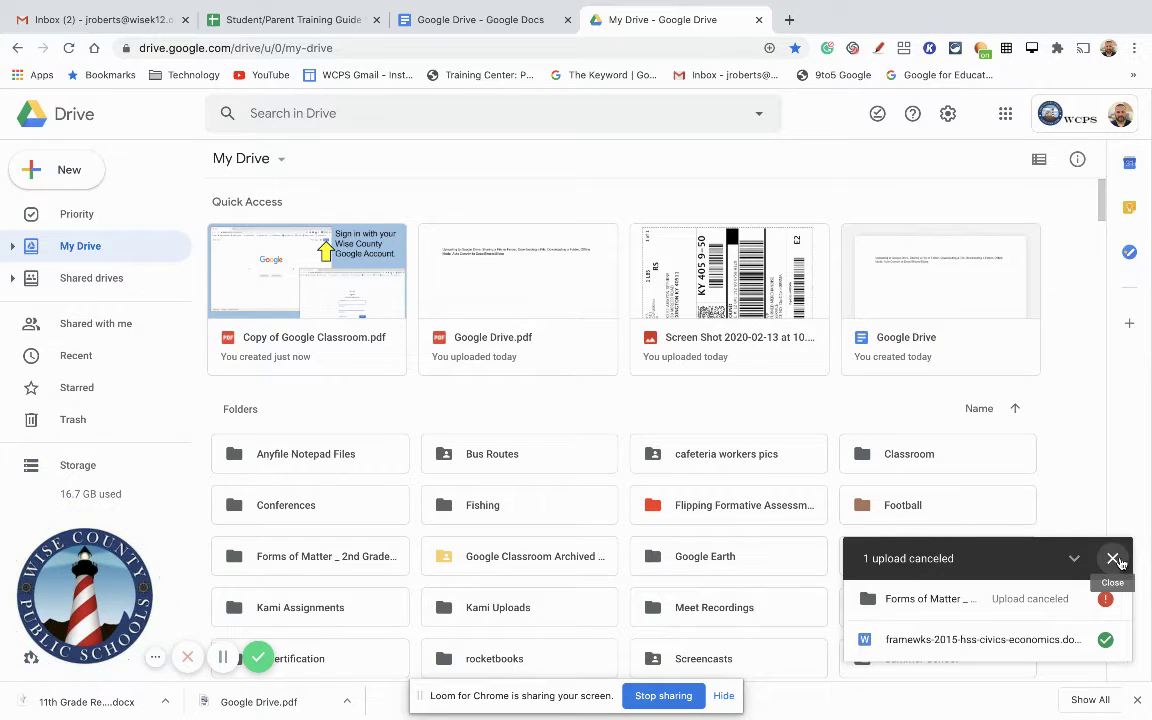
click(1114, 559)
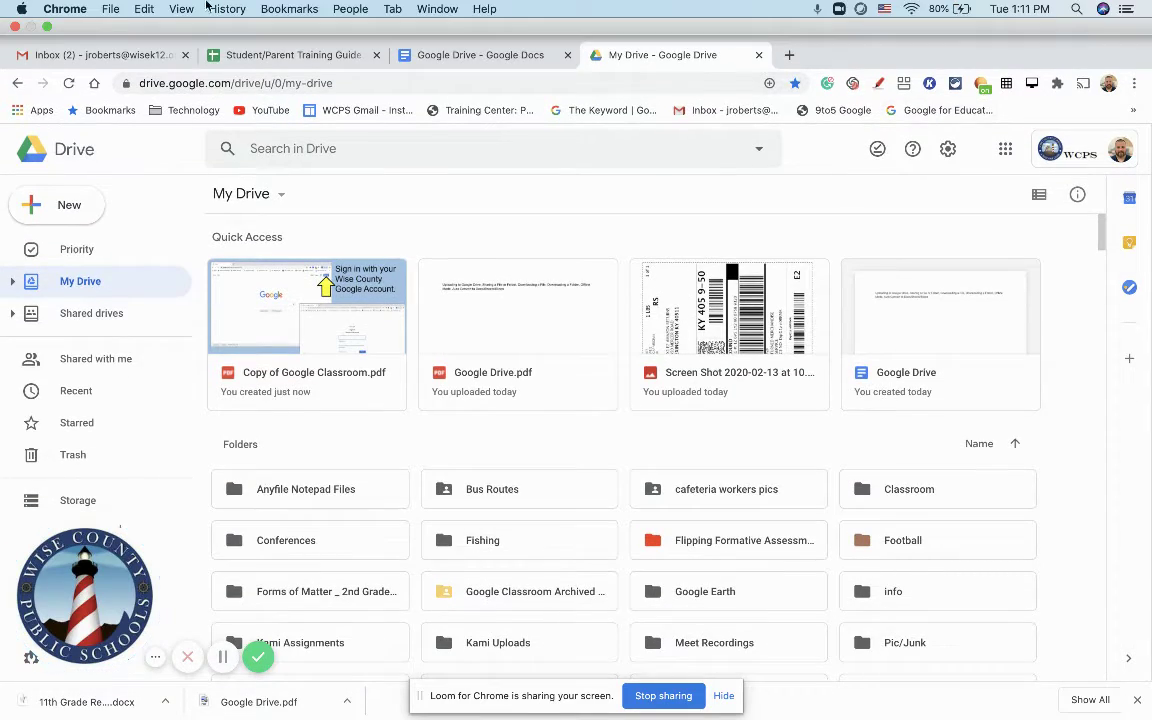
Step: Upload the JPG photo from the desktop straight into My Drive, using a reduced browser window, and return the browser to full screen
click(46, 27)
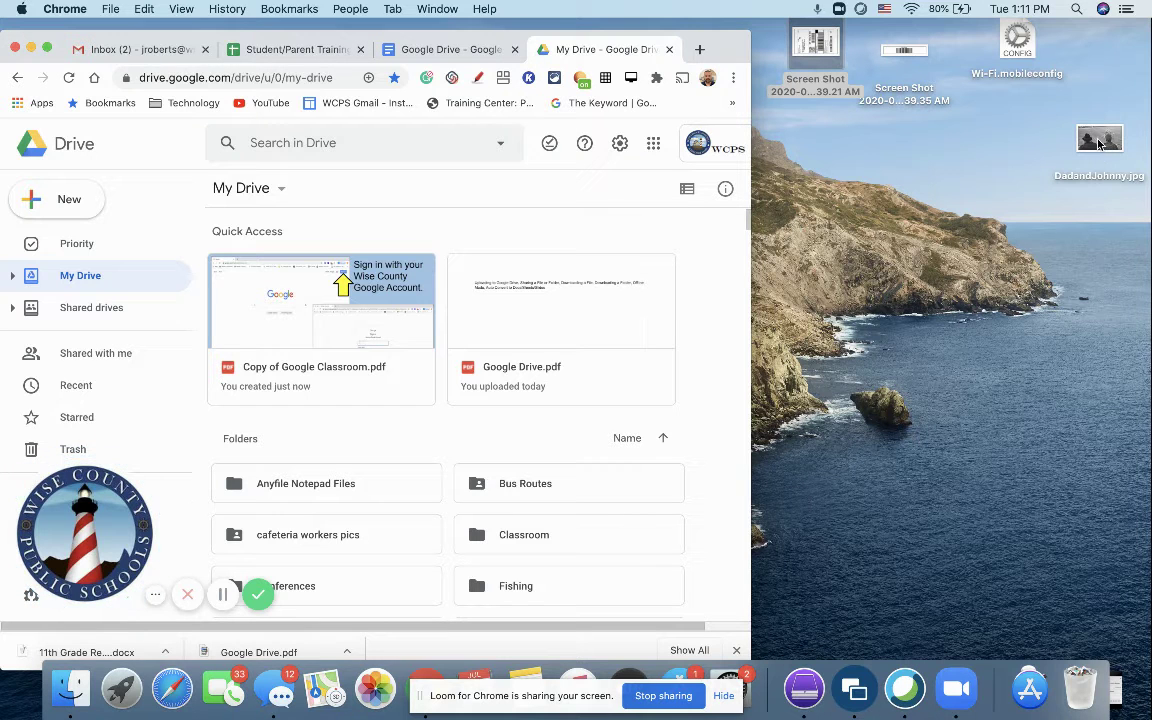
drag(1099, 144, 468, 437)
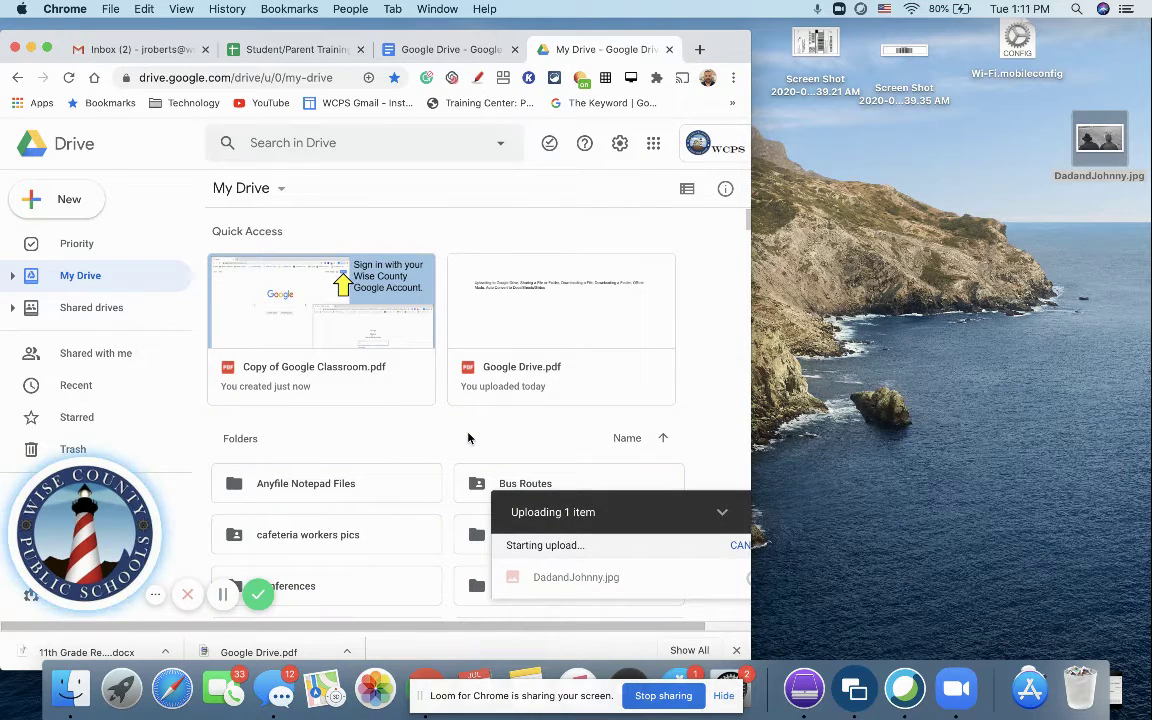
click(47, 49)
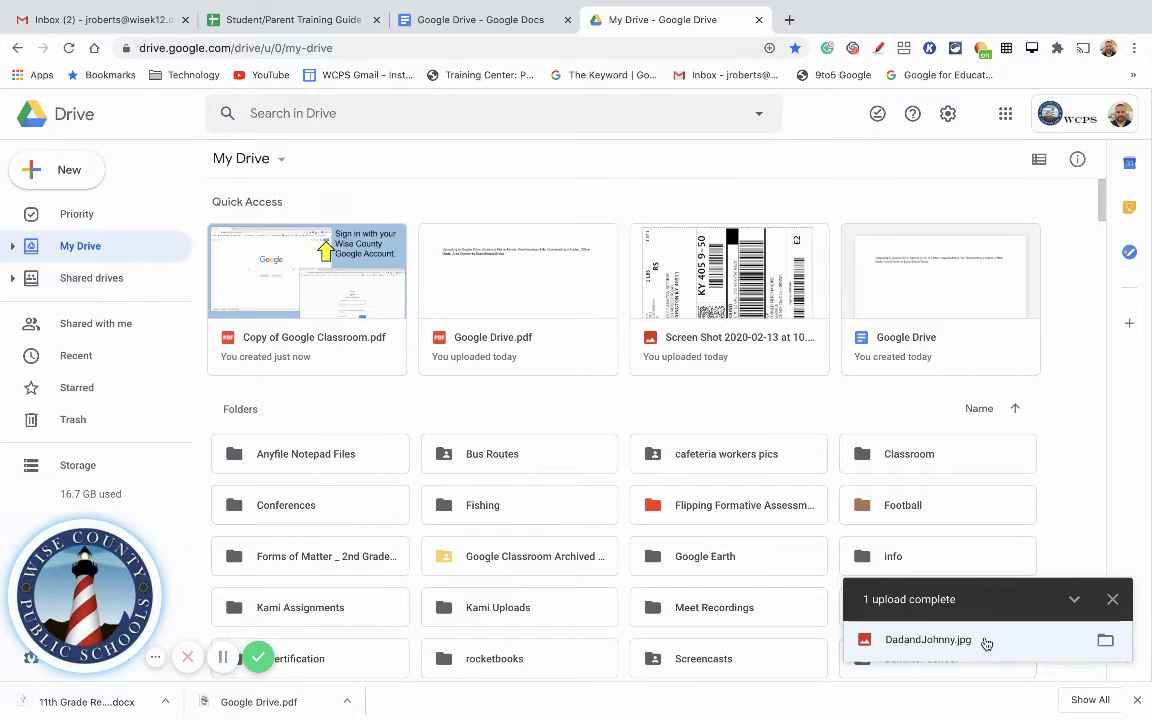
Step: Create a blank Google Docs document titled "Student/Parent Video" with the body text "adfafa"
click(82, 172)
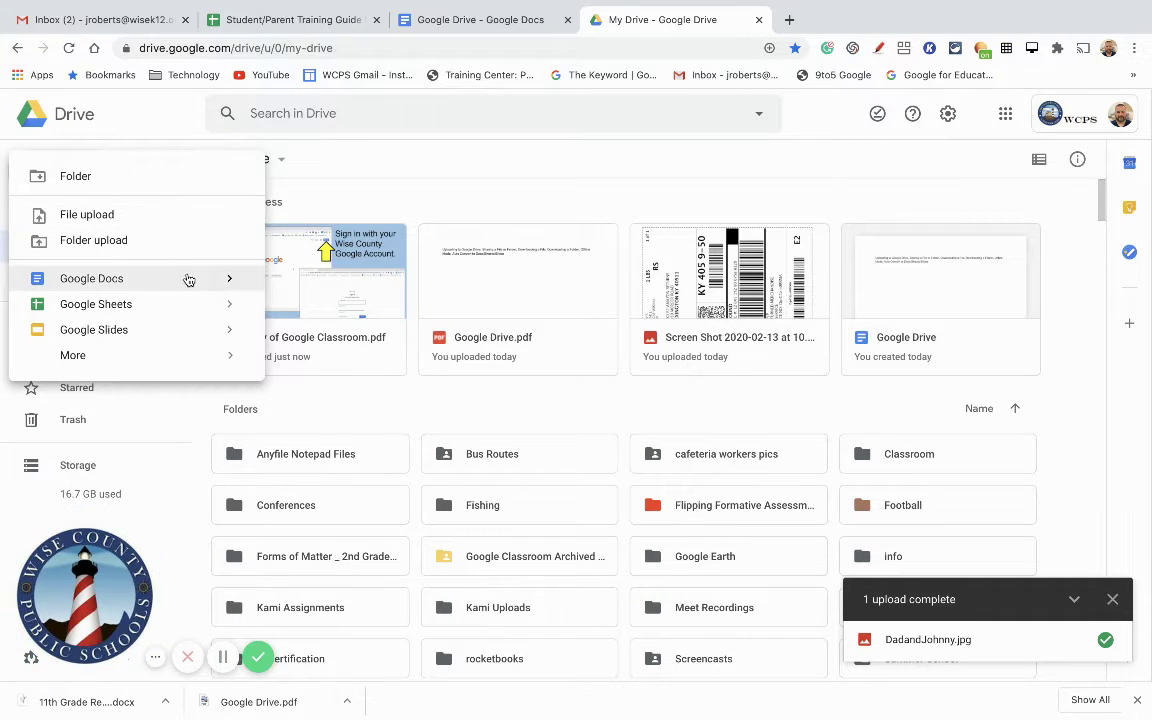
click(88, 280)
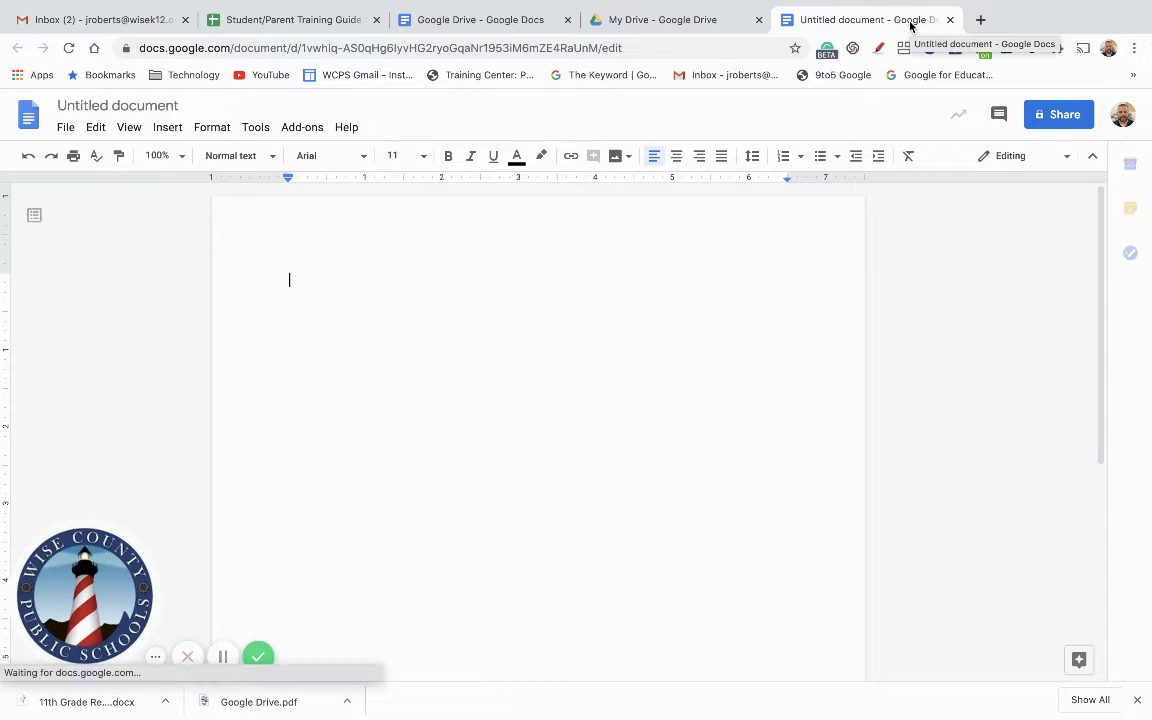
click(86, 105)
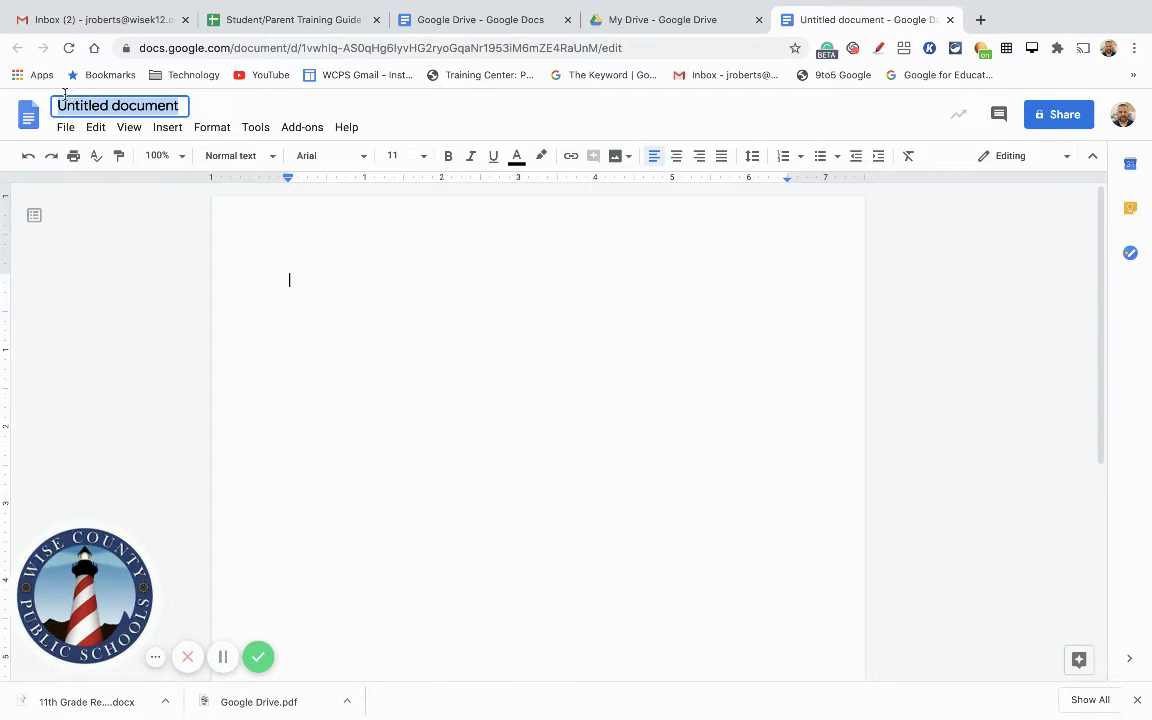
text(Student/Parent Video)
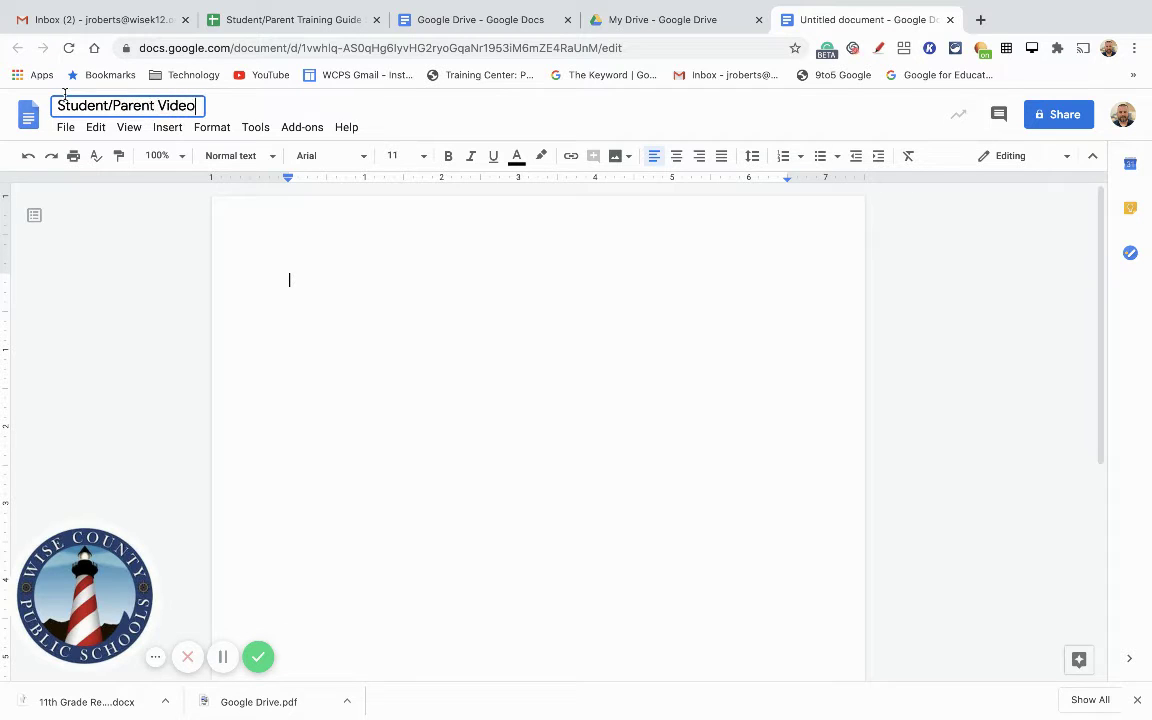
key(Return)
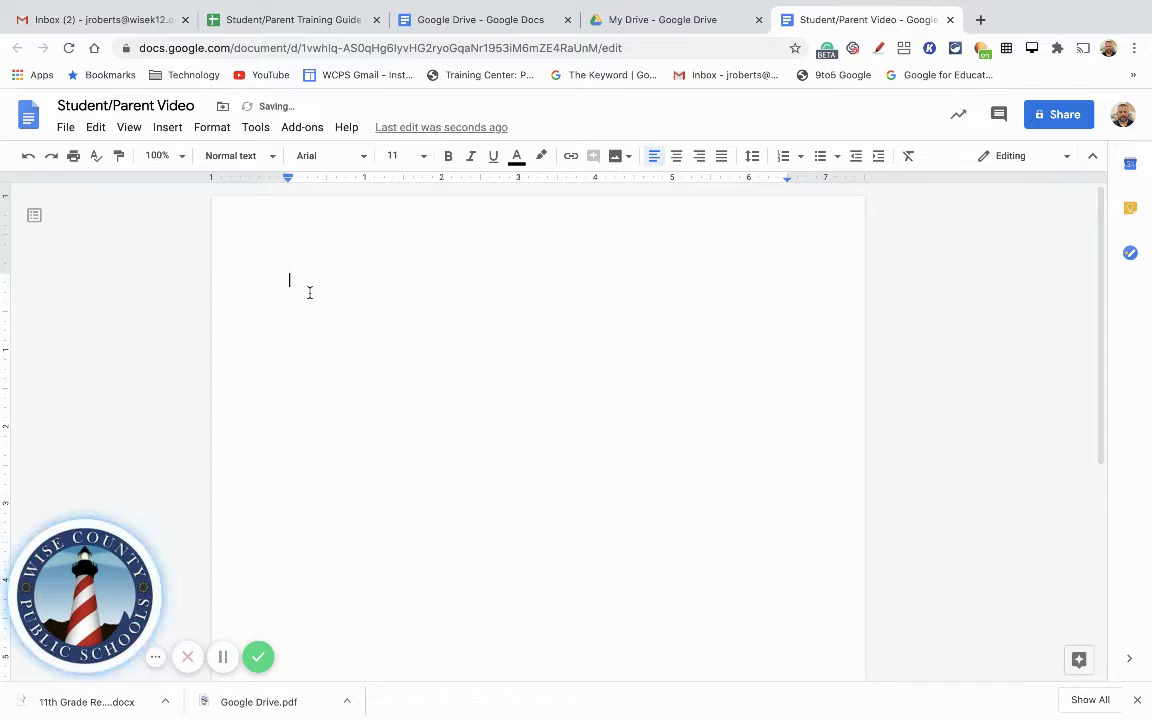
text(adfafa)
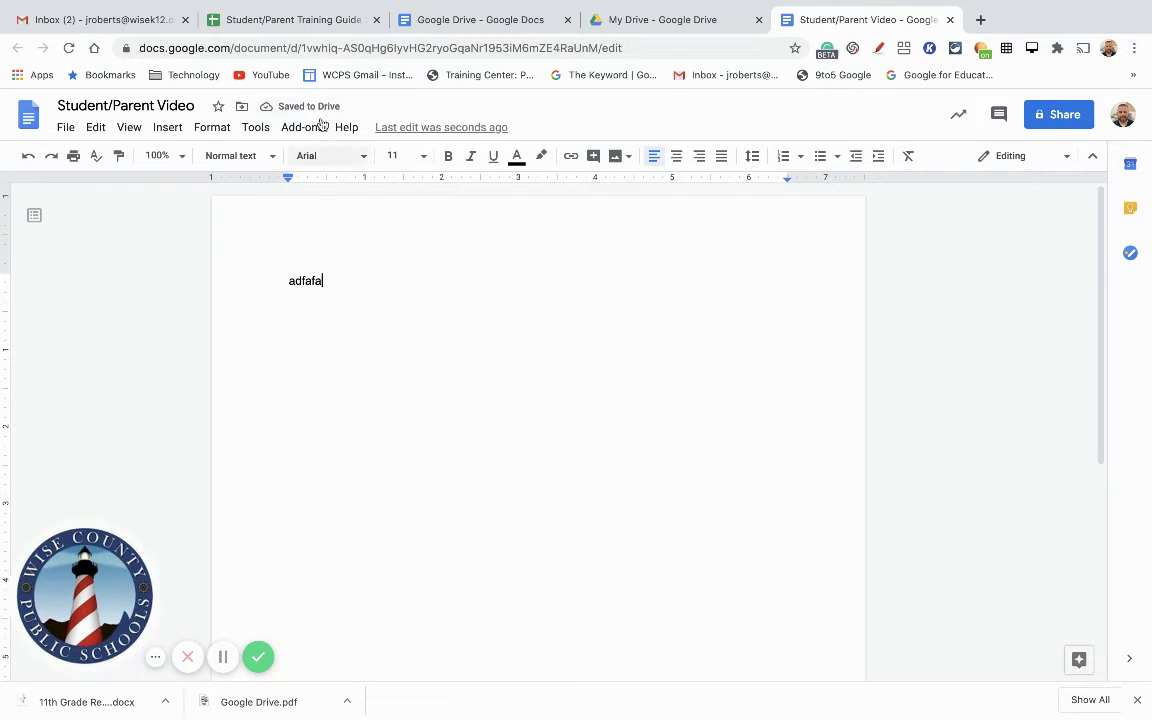
Step: Close the new document, dismiss the upload status, and find the "Student/Parent Video" document among the My Drive files
click(951, 20)
scroll(906, 557, down, 10)
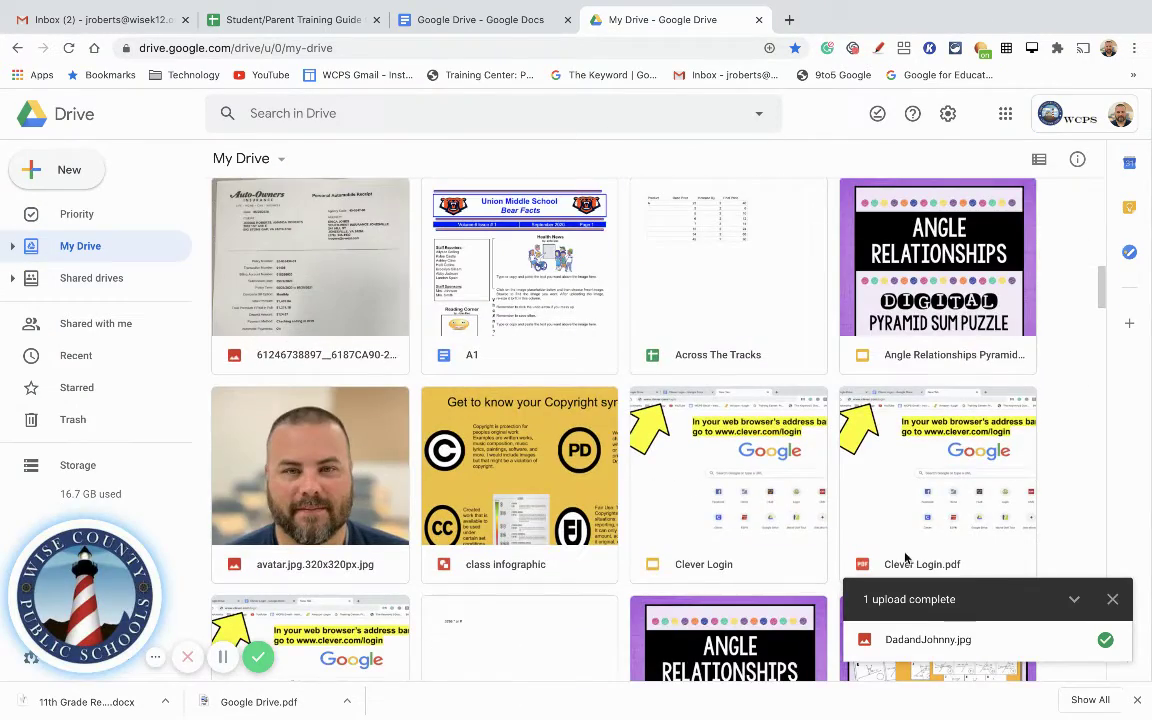
click(1113, 601)
scroll(740, 525, down, 15)
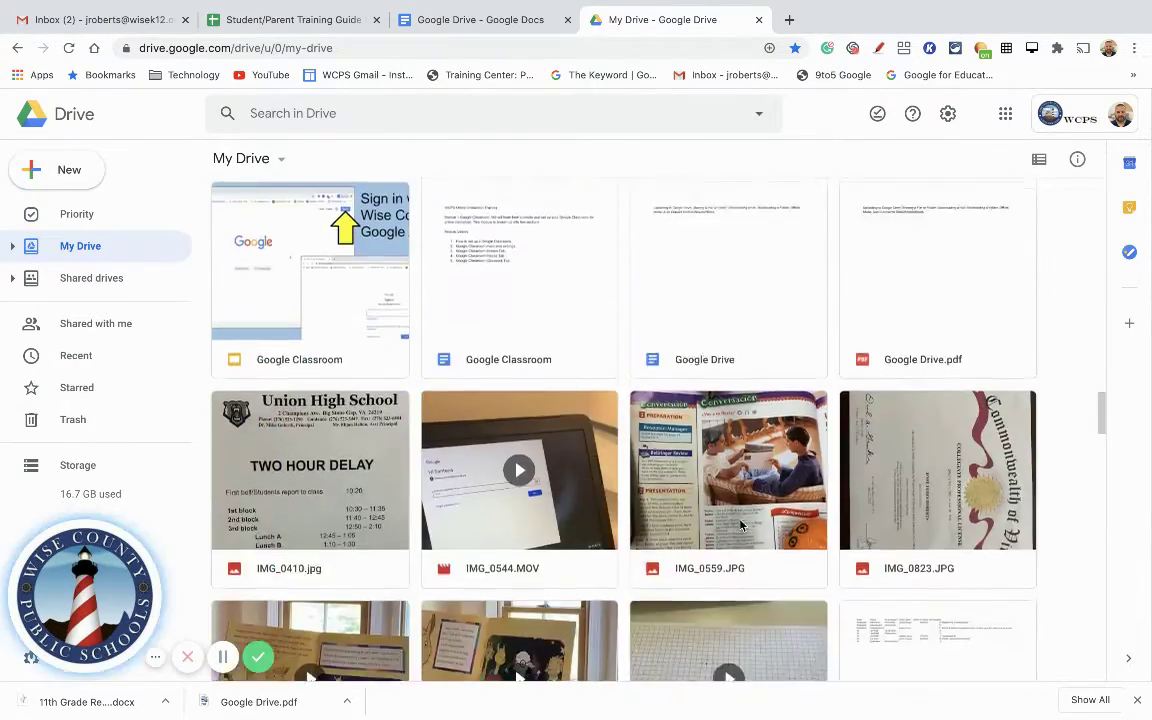
scroll(740, 525, down, 8)
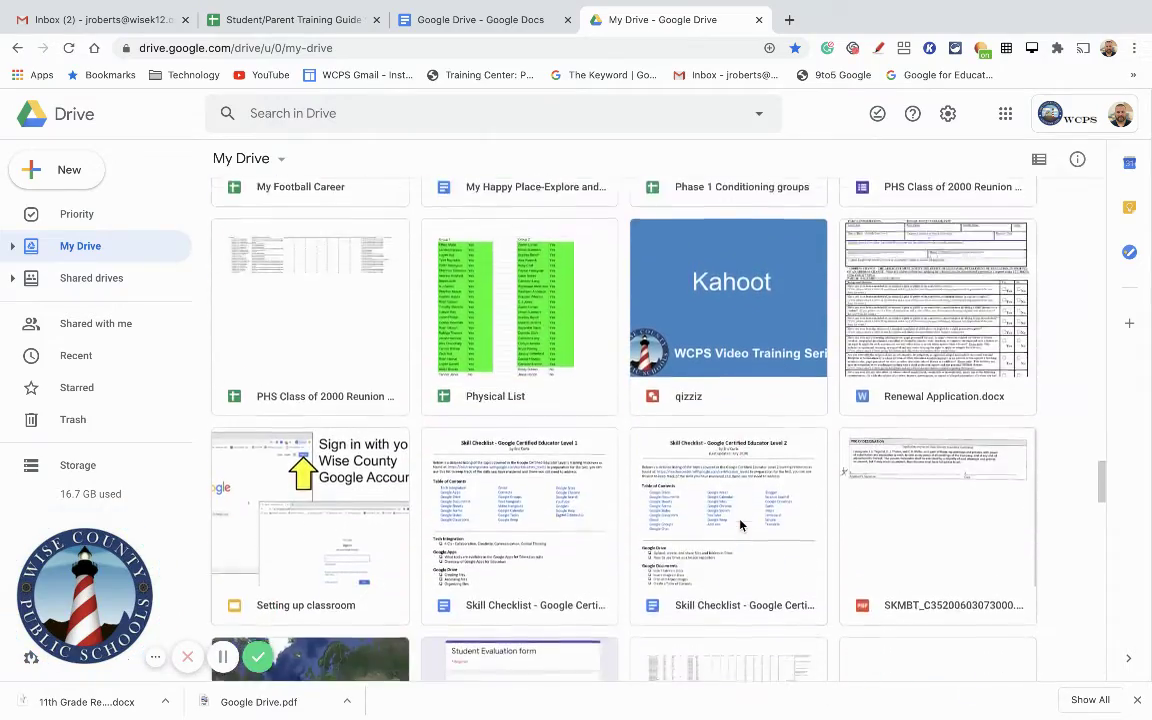
scroll(740, 524, down, 3)
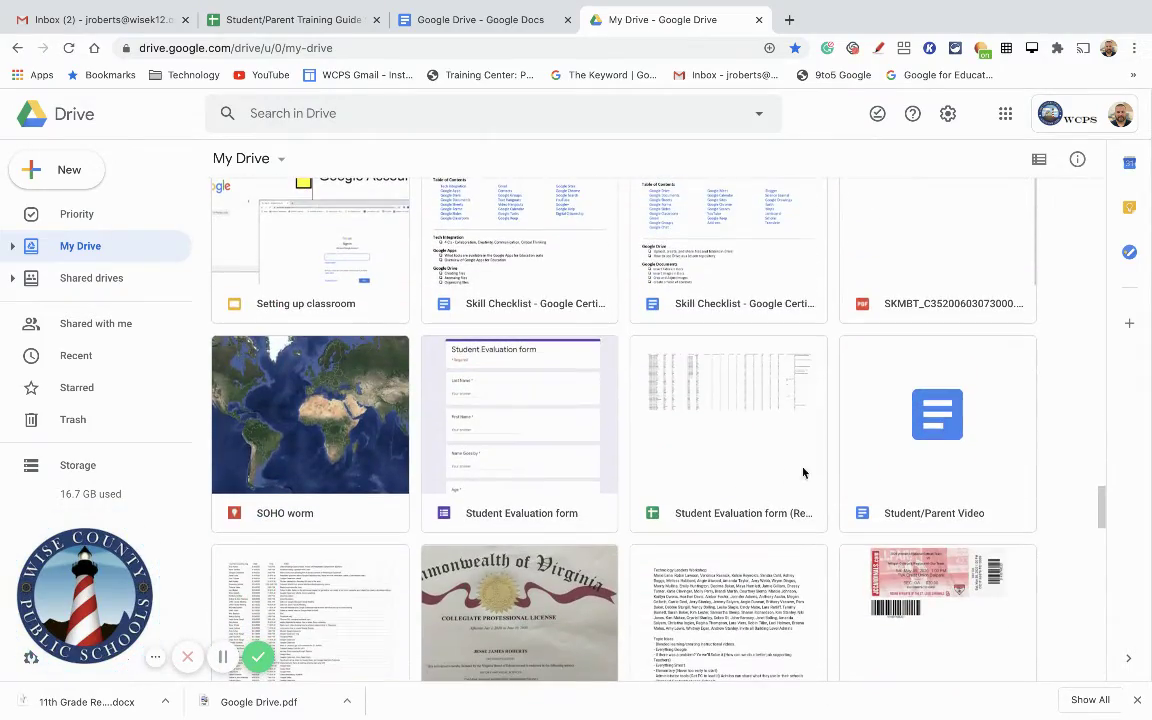
scroll(954, 489, up, 20)
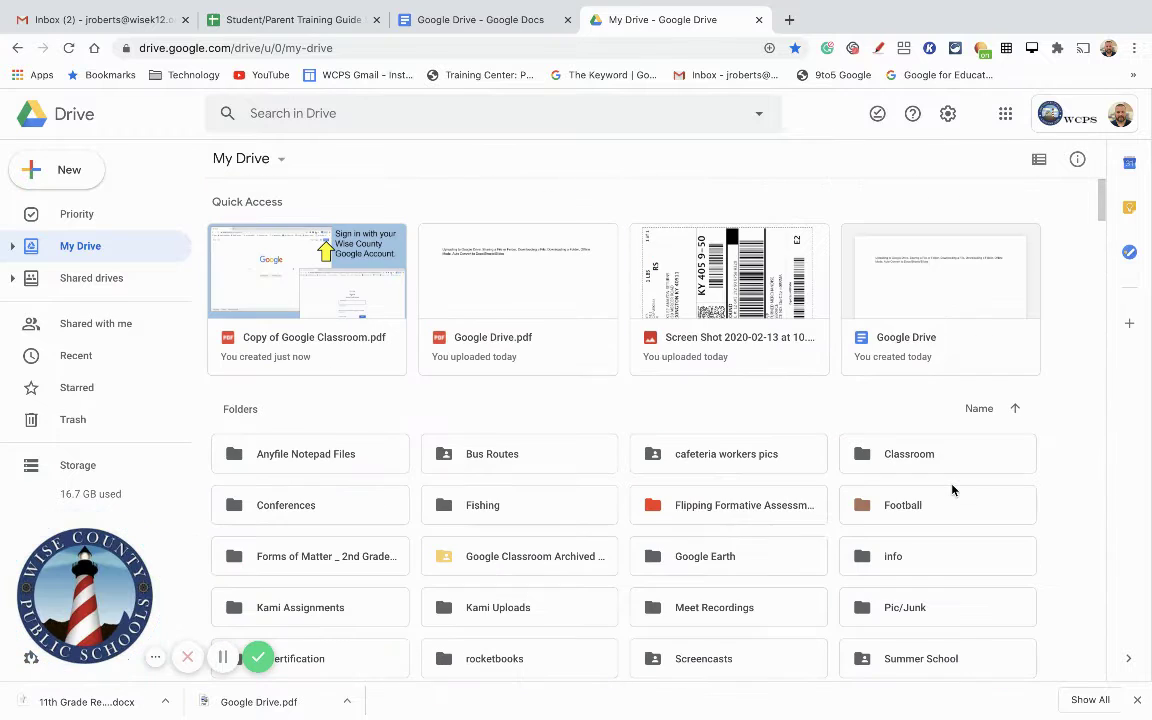
Step: Switch My Drive to list view, look through the files, and switch back to grid view
scroll(836, 340, down, 2)
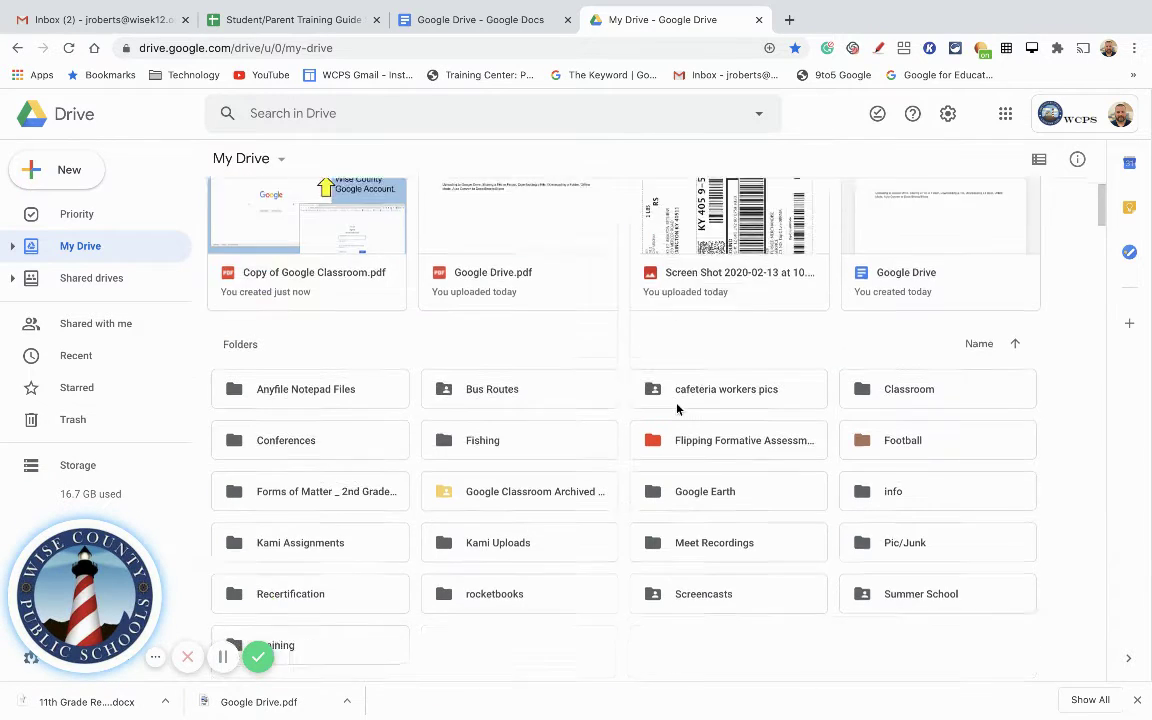
scroll(676, 406, up, 1)
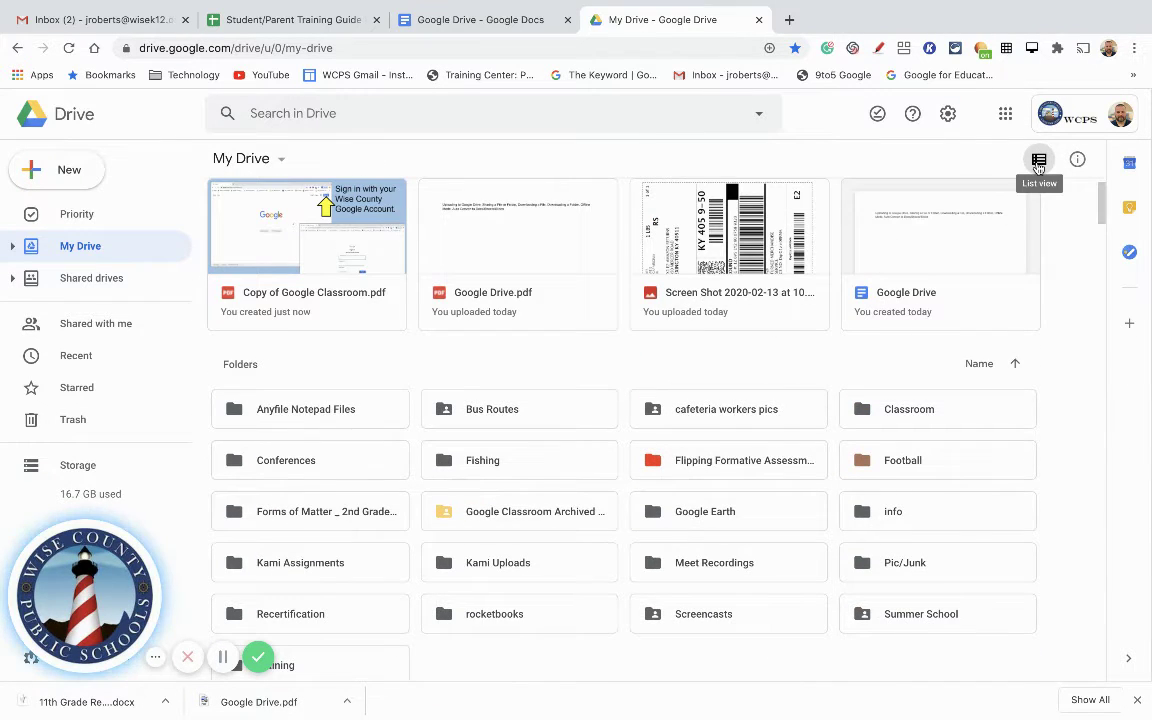
click(1040, 165)
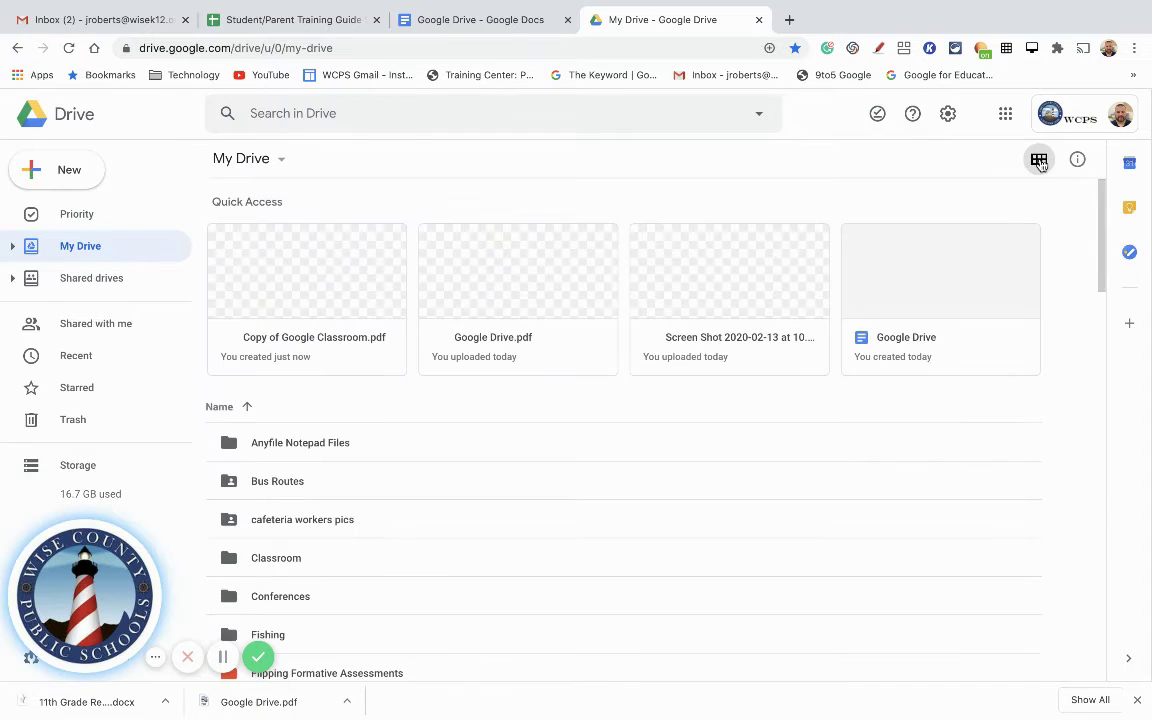
scroll(787, 445, down, 15)
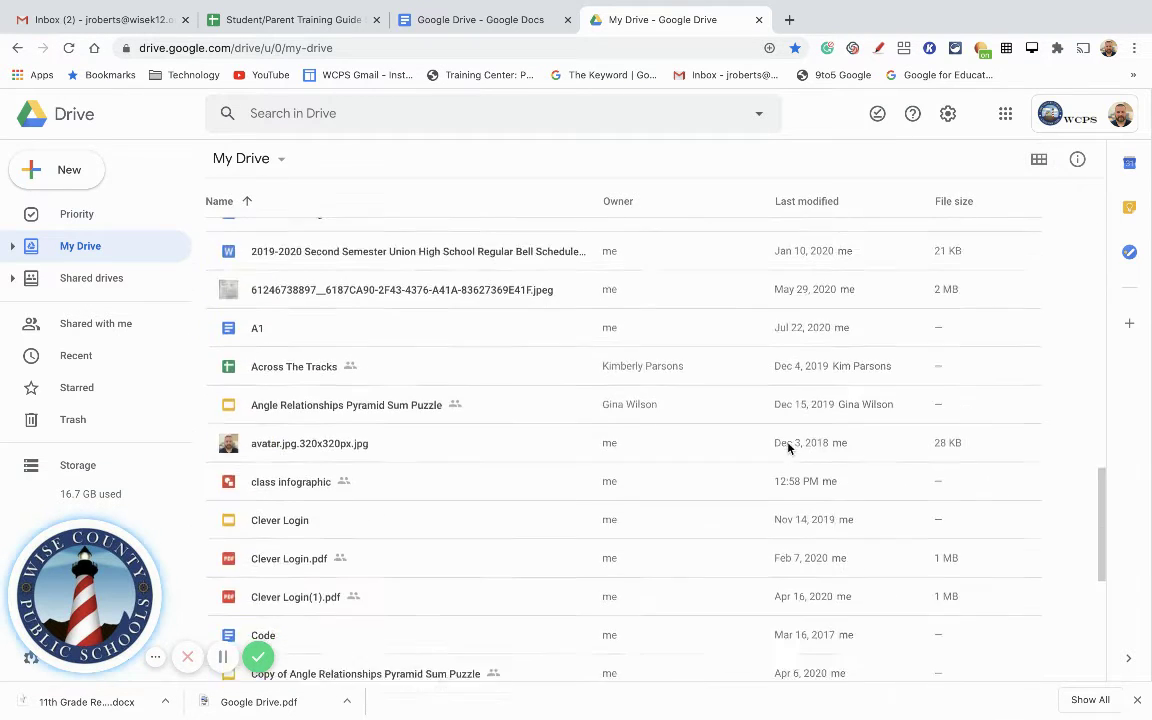
scroll(787, 445, up, 15)
click(1039, 160)
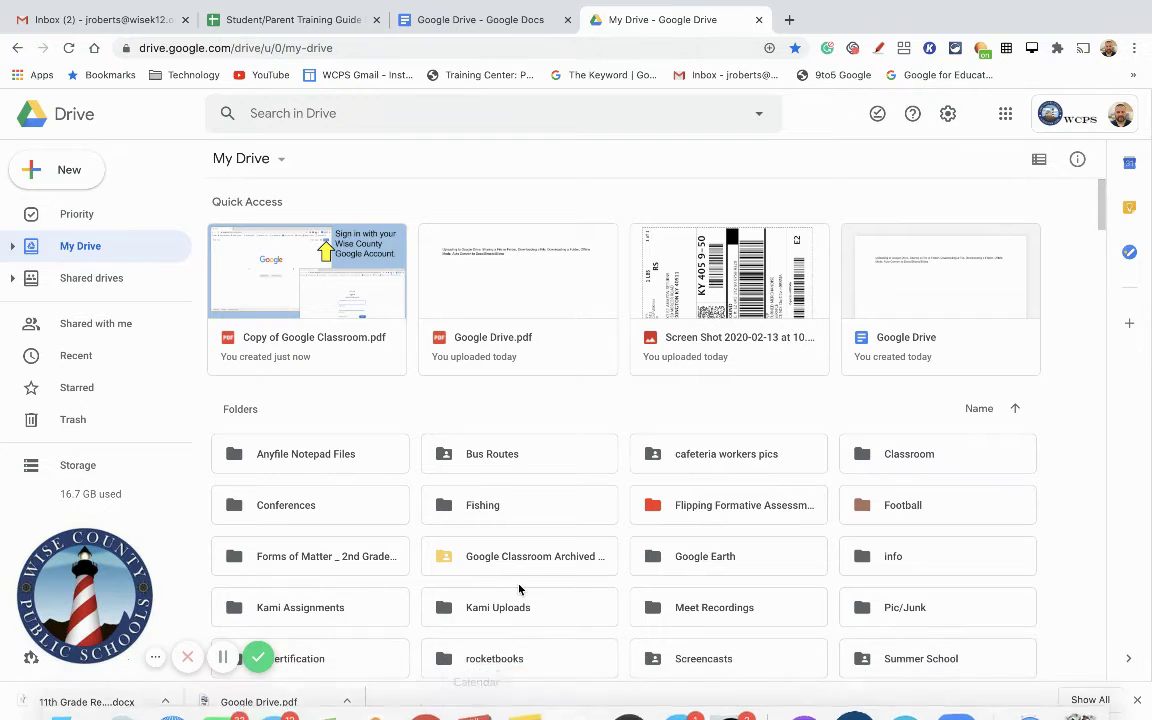
Step: Check the topic list in the open "Google Drive" document and return to My Drive
scroll(519, 589, down, 1)
scroll(519, 589, down, 2)
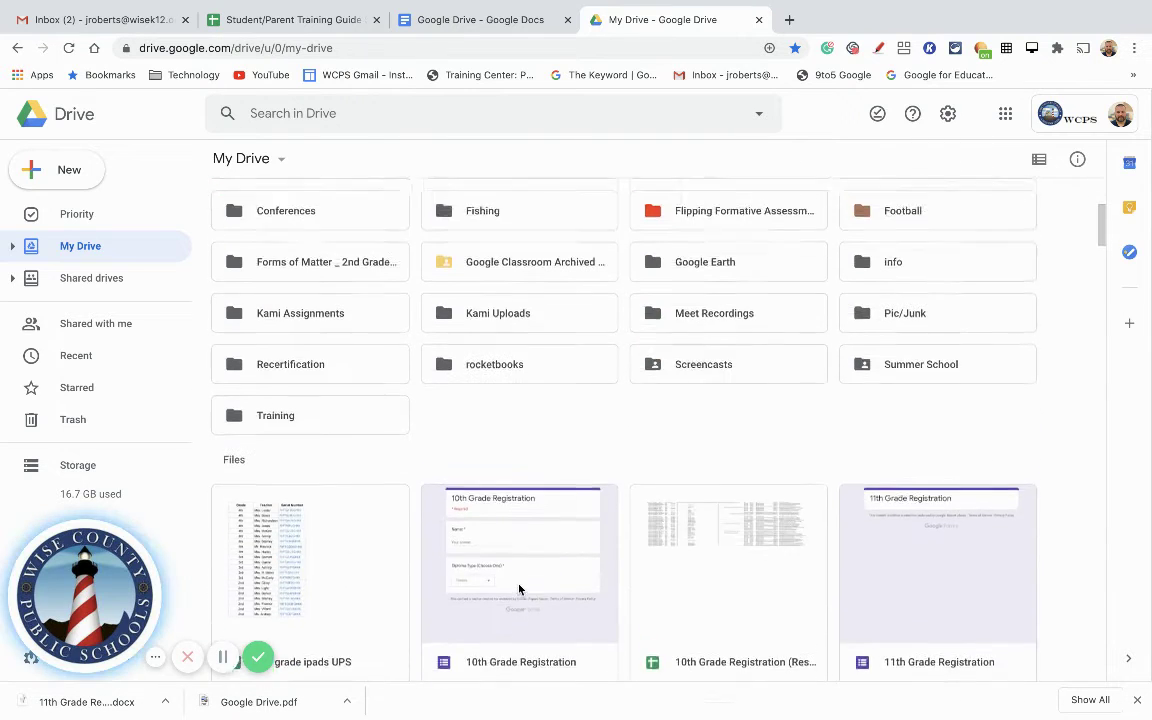
scroll(519, 589, up, 2)
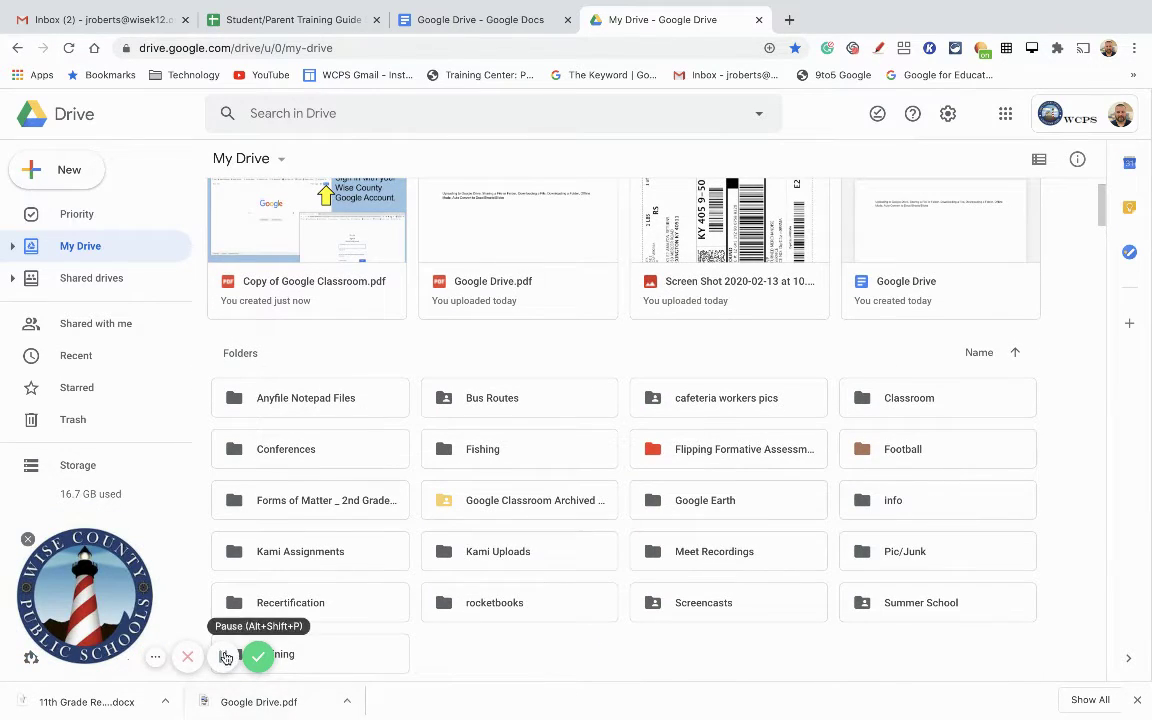
click(512, 31)
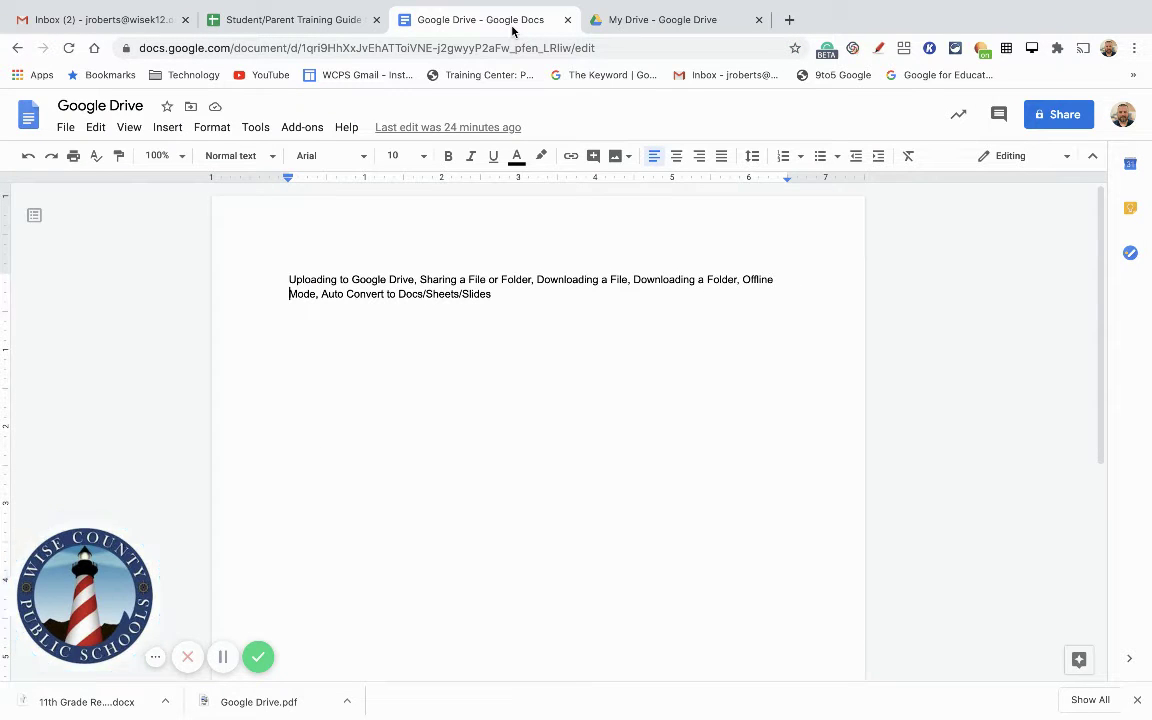
click(640, 15)
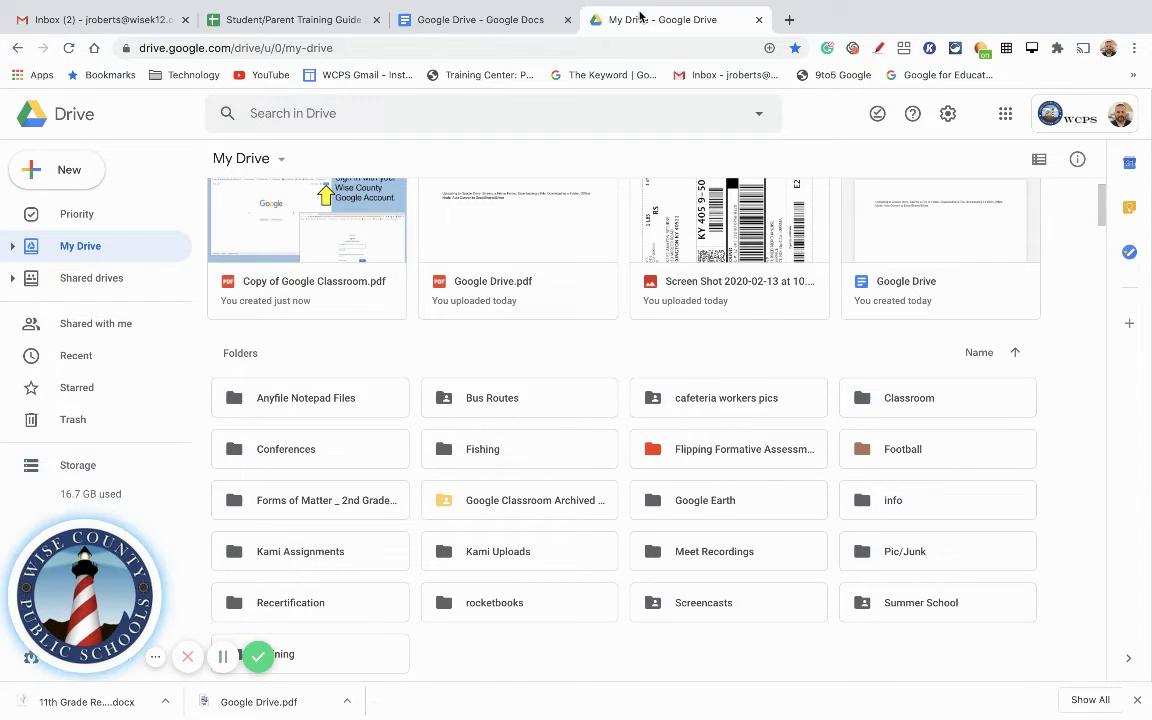
mouse_move(783, 6)
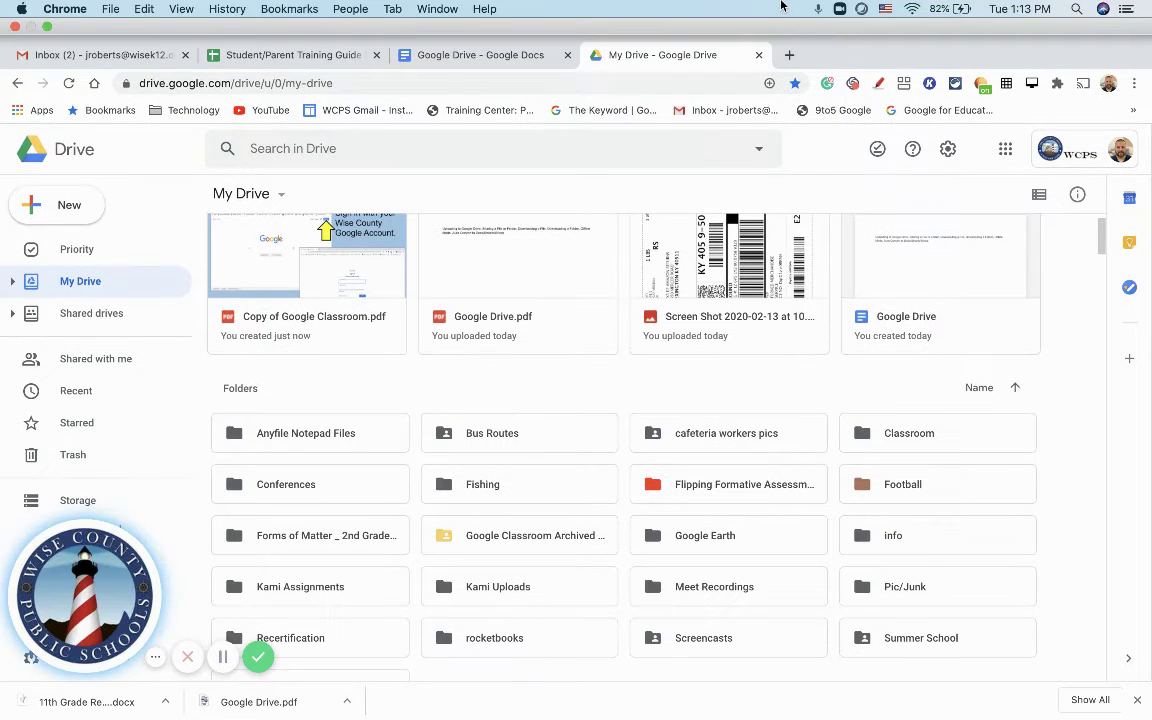
Step: Prepare to share the "10th Grade Registration (Responses)" spreadsheet with a suggested colleague, adding the message "this is the file you needed"
scroll(885, 415, down, 4)
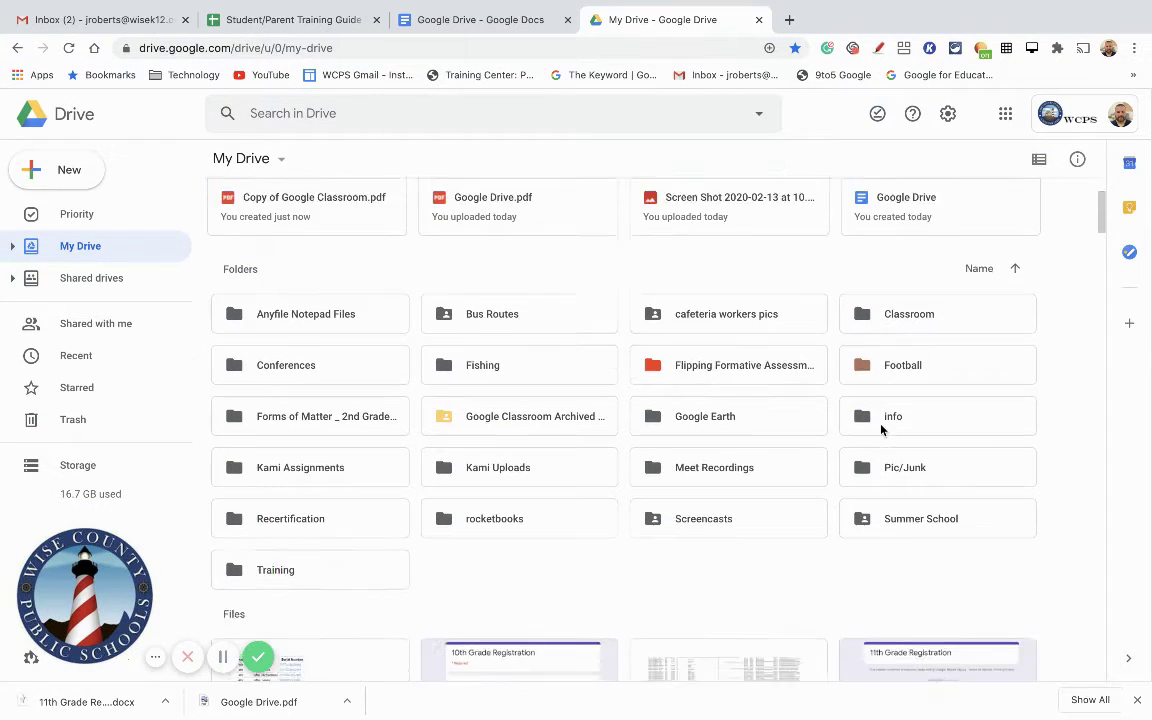
scroll(881, 428, down, 2)
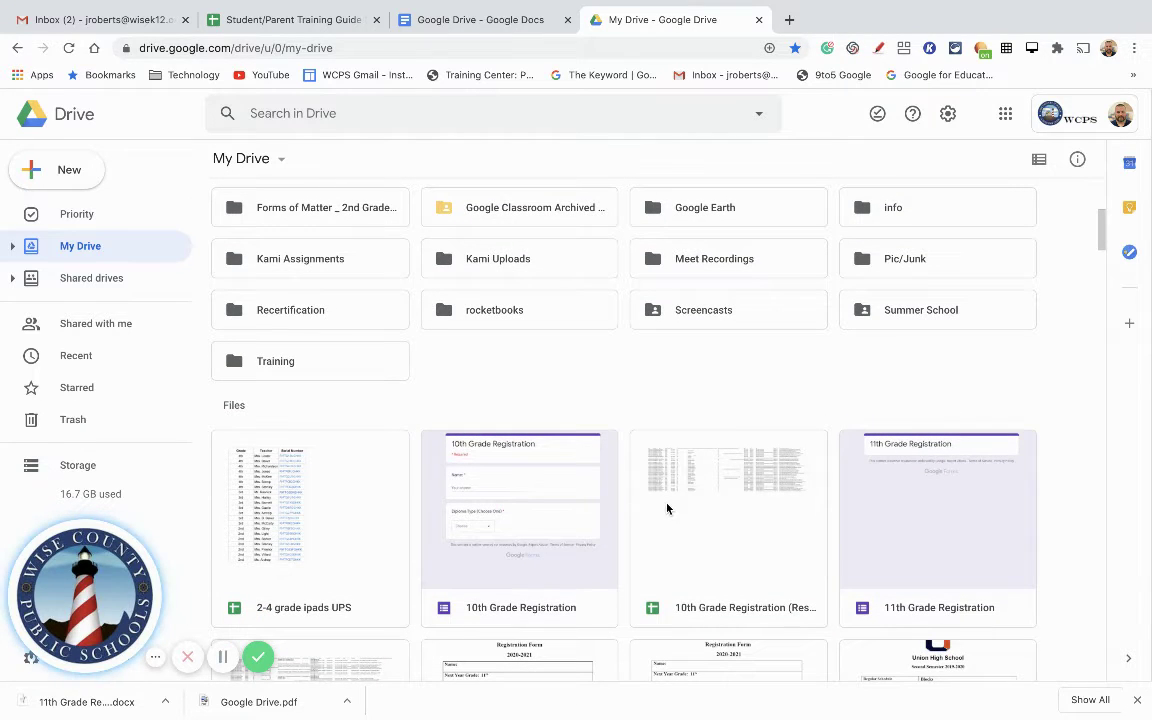
click(714, 541)
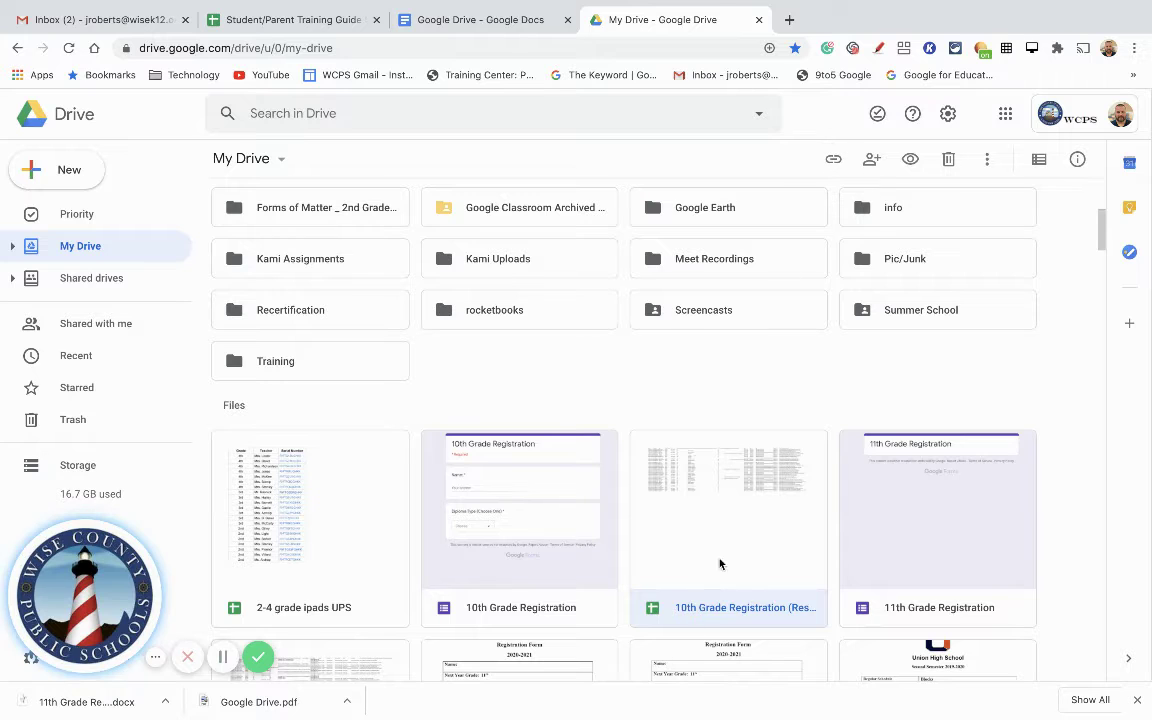
click(869, 160)
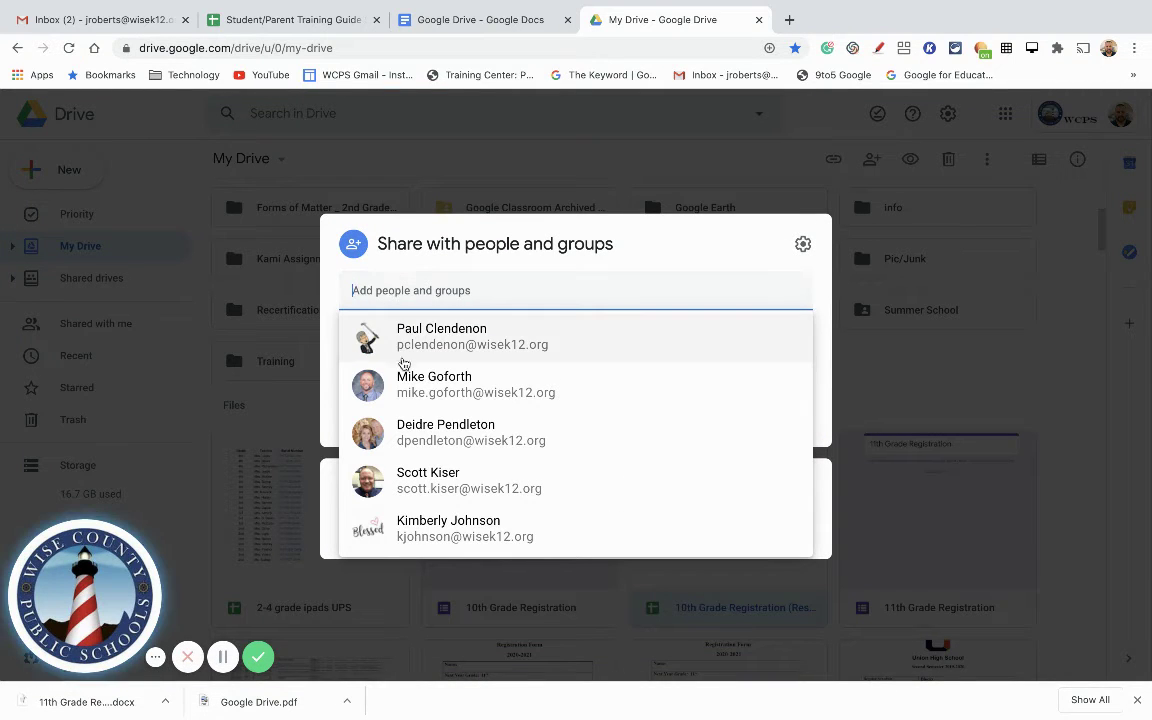
mouse_move(403, 376)
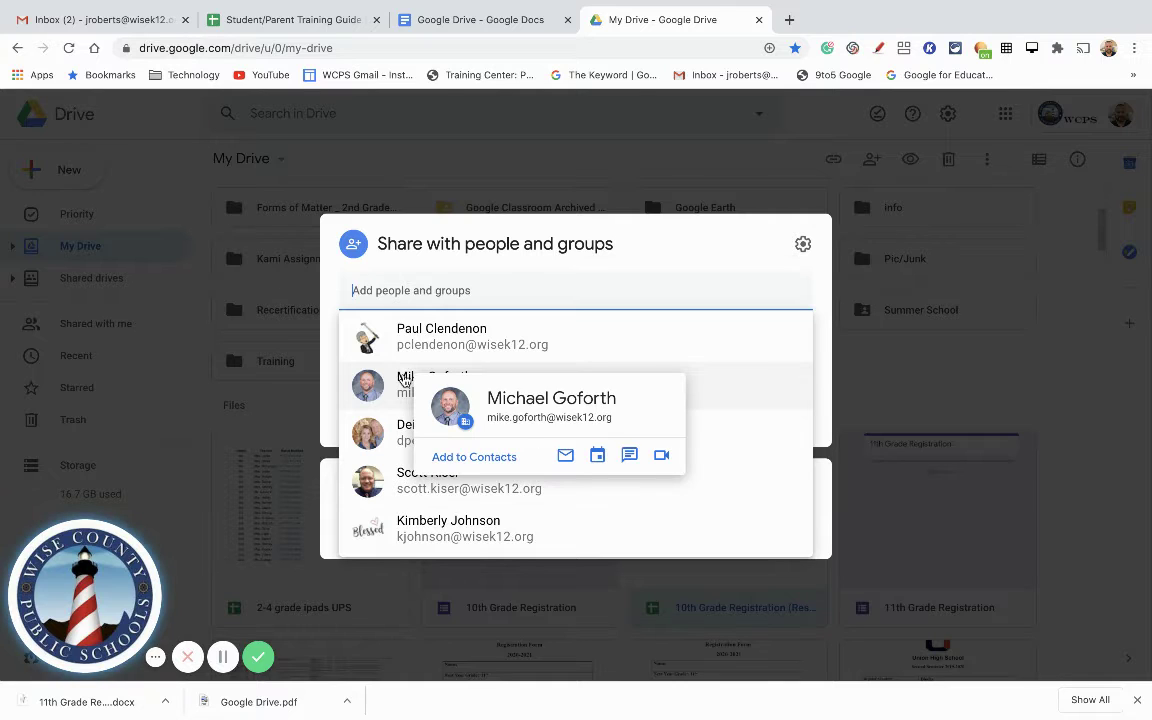
click(403, 376)
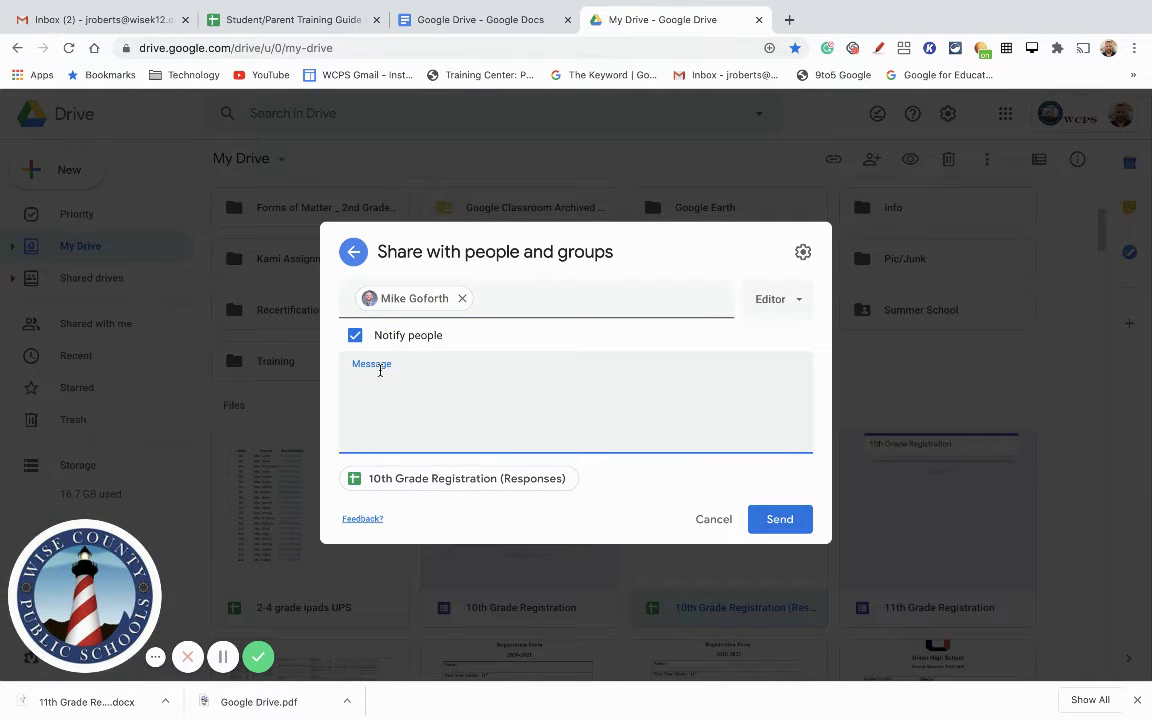
text(this is the file you needed)
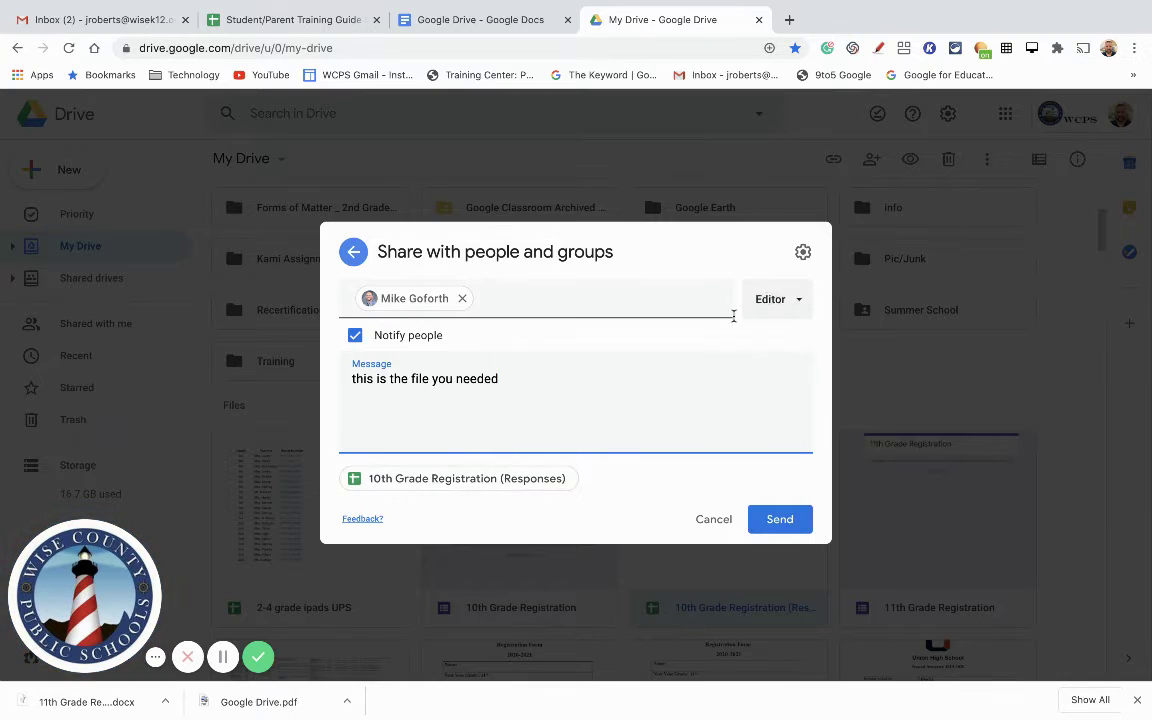
Step: Review the permission levels available for the invited colleague, cancel the invitation, and close the sharing dialog
click(800, 302)
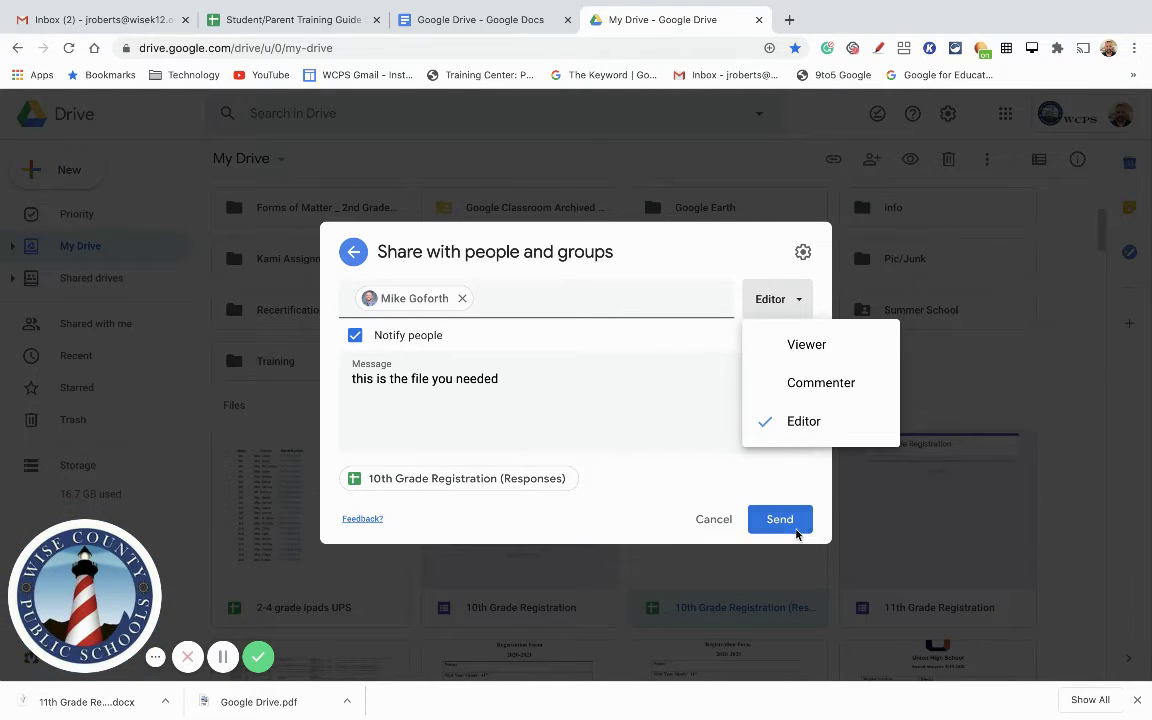
click(710, 521)
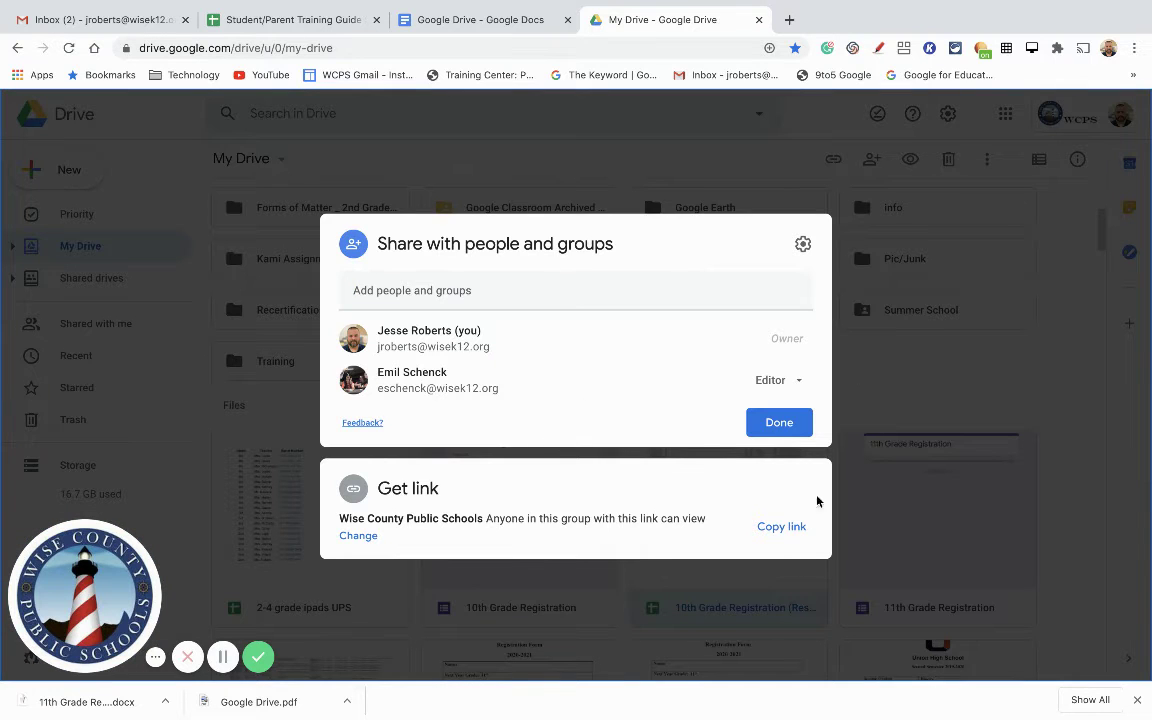
click(780, 422)
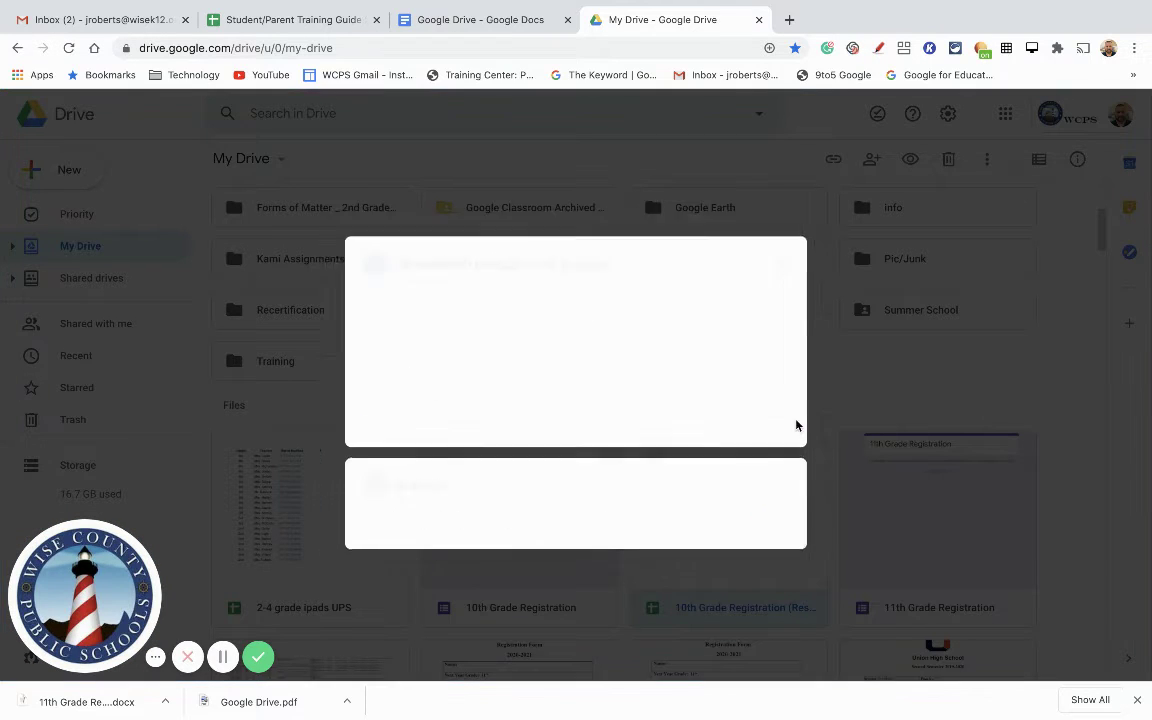
Step: Examine the sharing option for the Kami Uploads folder and the actions available for the "2-4 grade ipads UPS" spreadsheet
scroll(796, 425, up, 1)
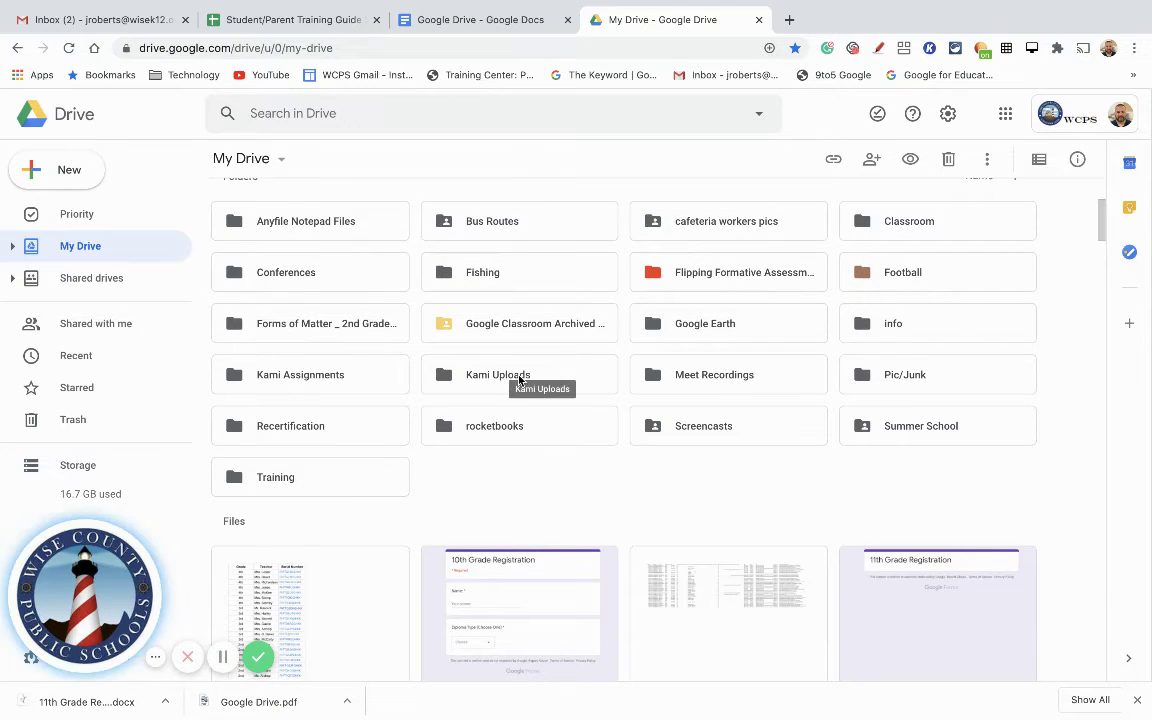
click(463, 375)
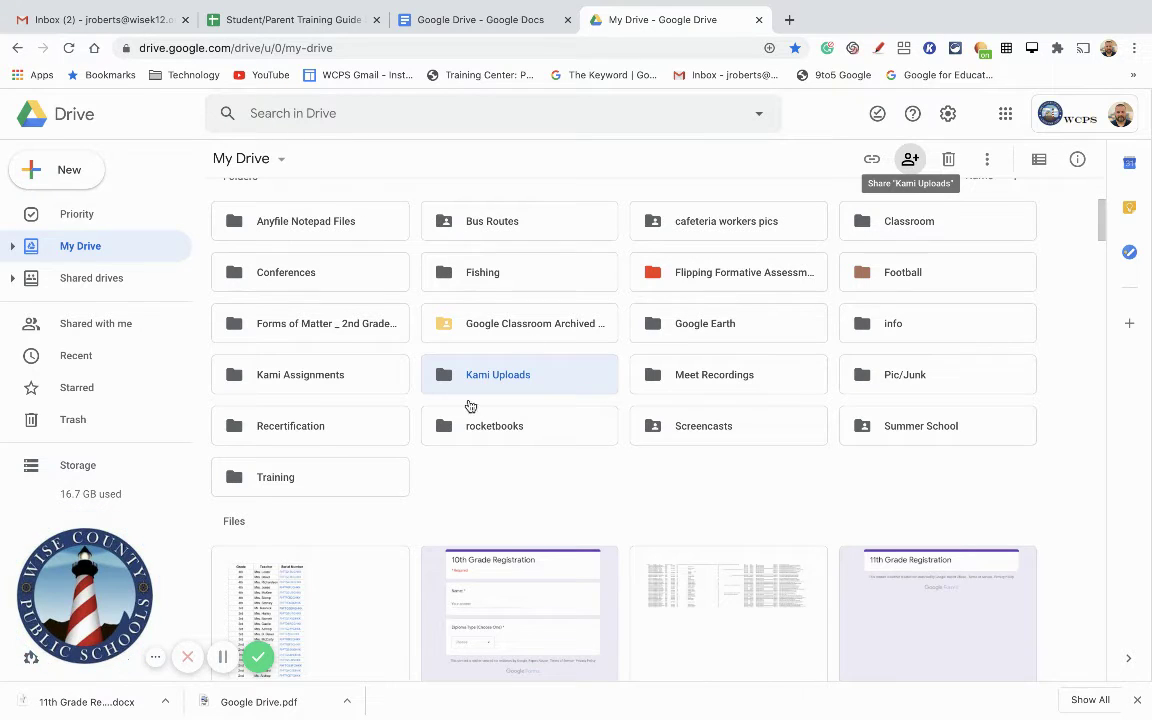
scroll(536, 553, down, 1)
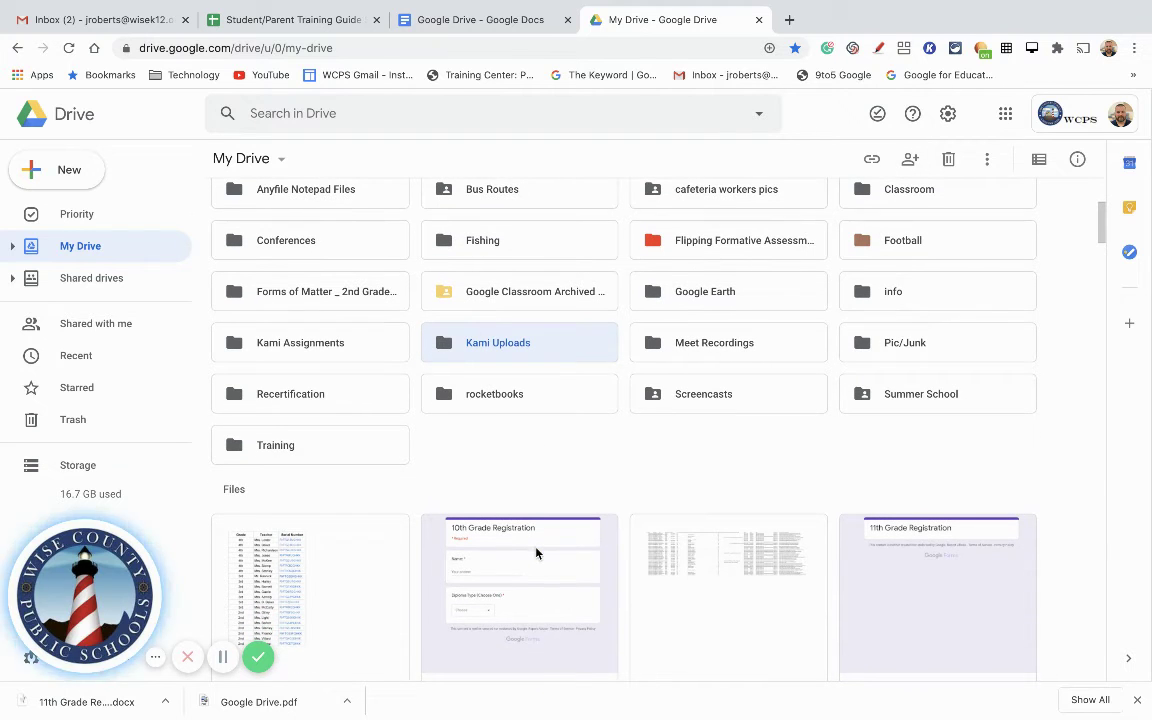
right_click(342, 607)
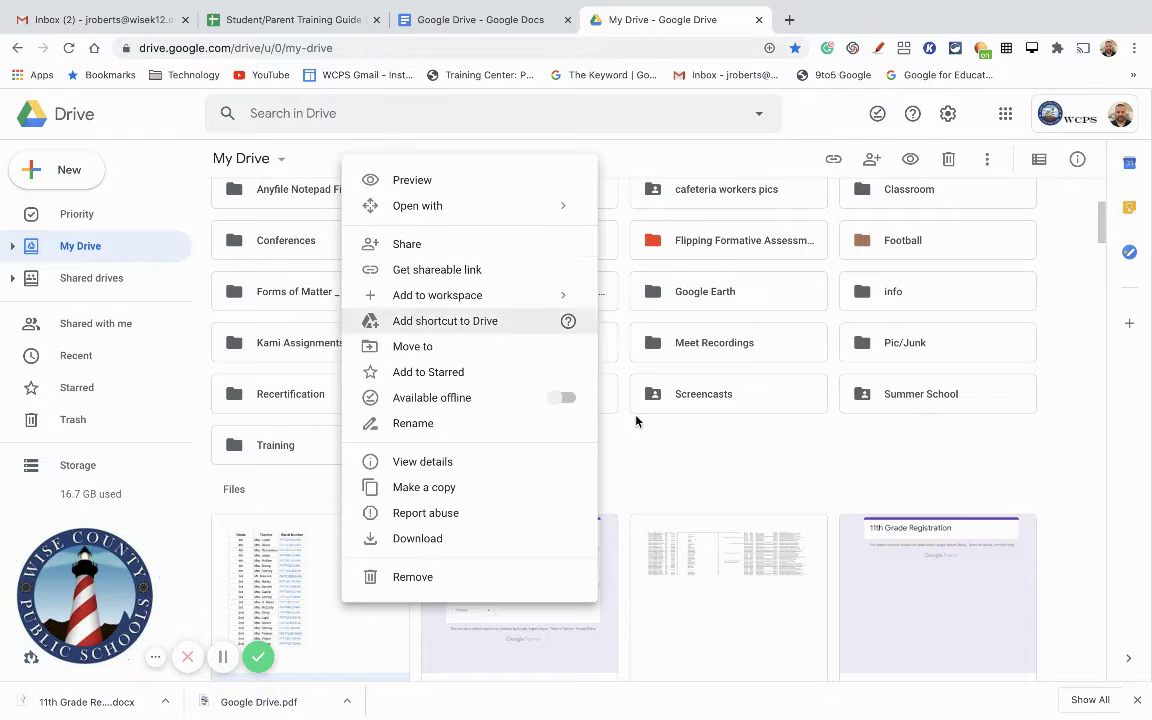
click(800, 420)
click(705, 300)
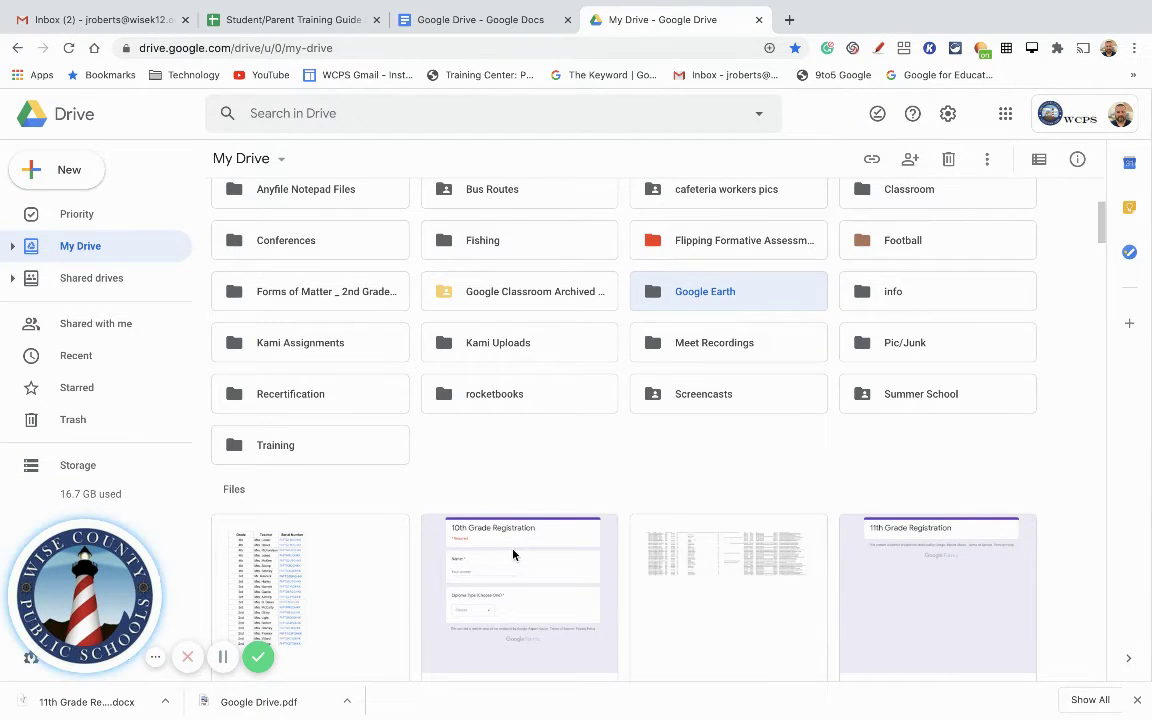
Step: Go to classroom.google.com in a new tab and show the classwork of the "WCPS Online Instruction Training Modules" class
click(787, 20)
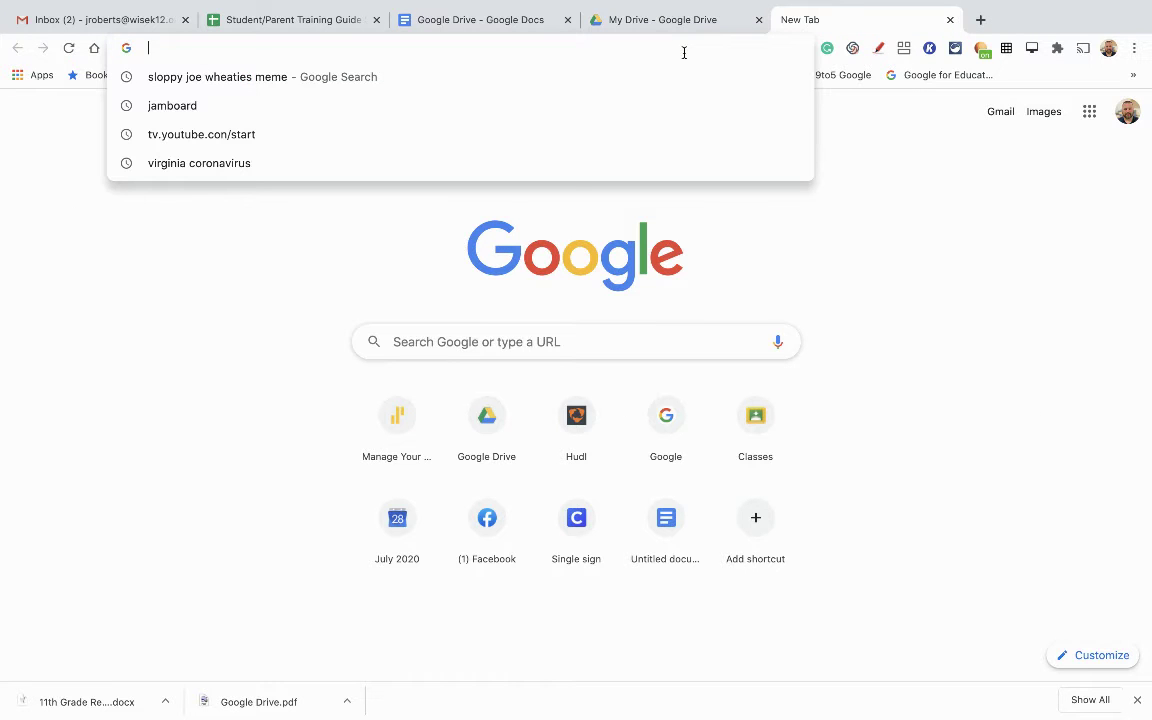
text(classroom.google.com)
key(Return)
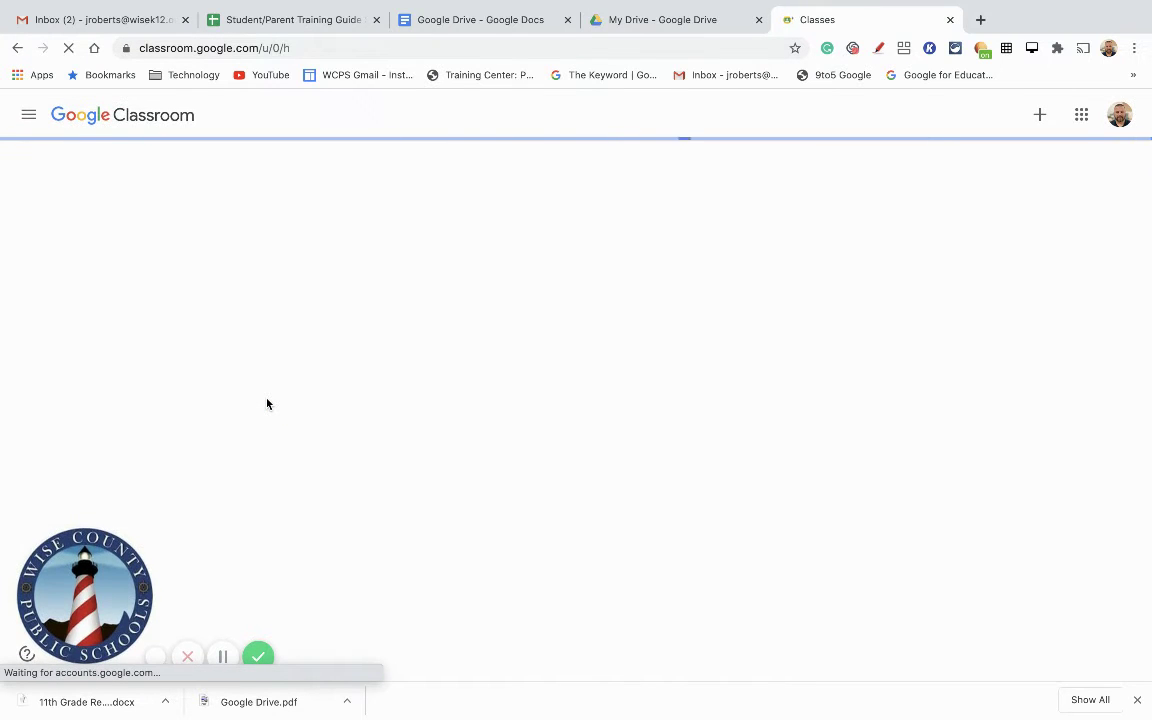
scroll(267, 404, down, 10)
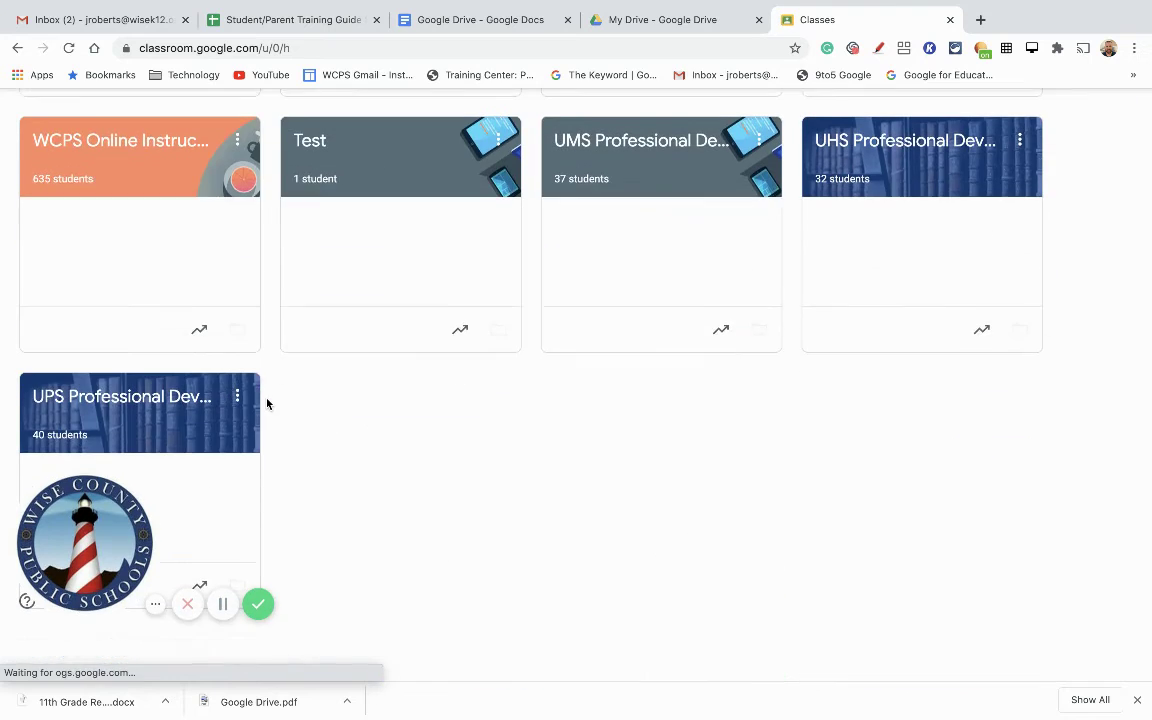
click(141, 194)
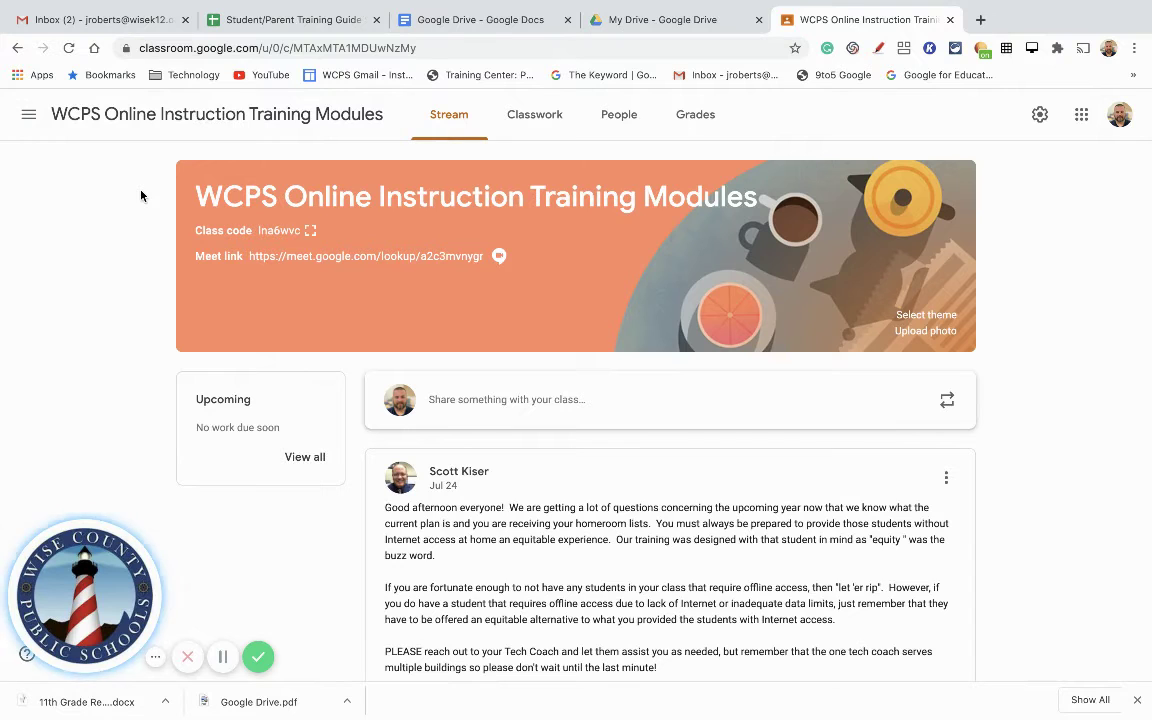
click(540, 116)
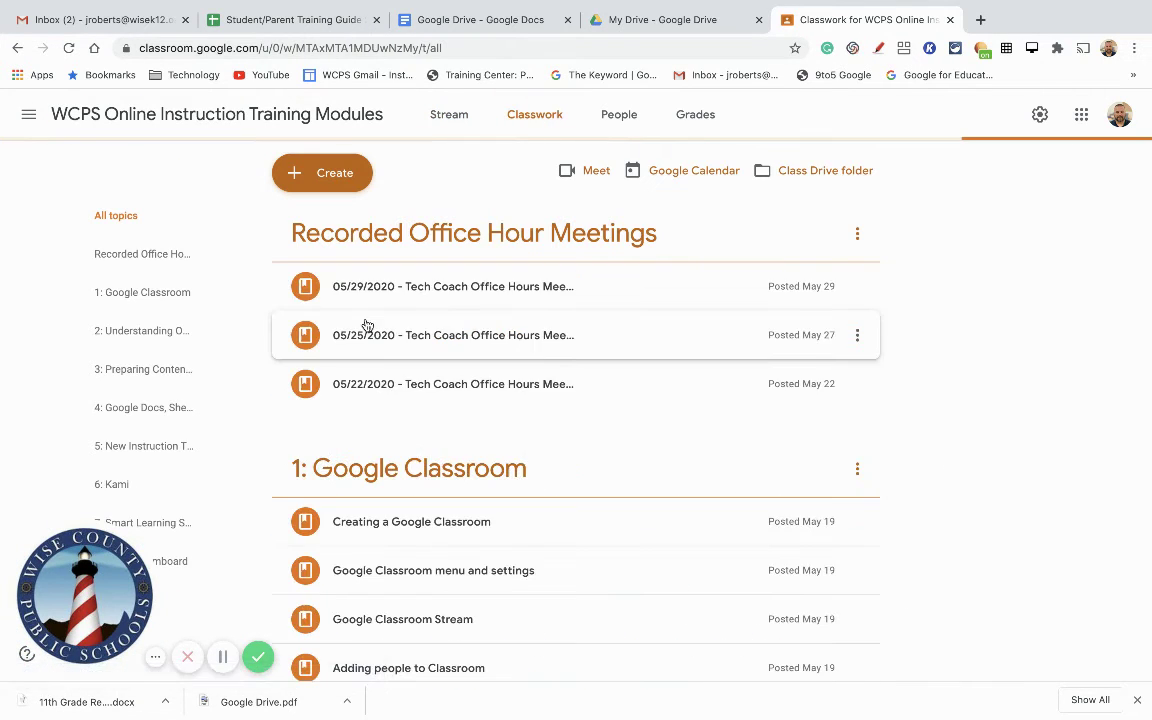
Step: Open the Google Classroom offline content folder attached to the downloadable material under topic 1: Google Classroom
scroll(496, 473, down, 3)
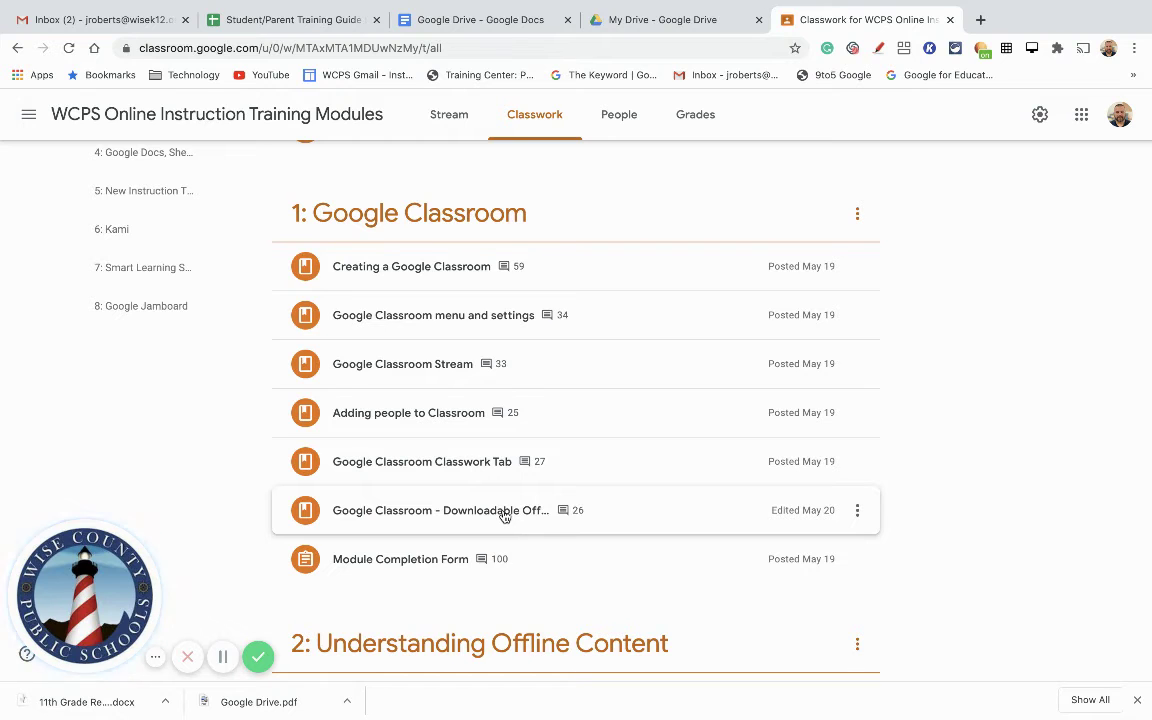
click(471, 512)
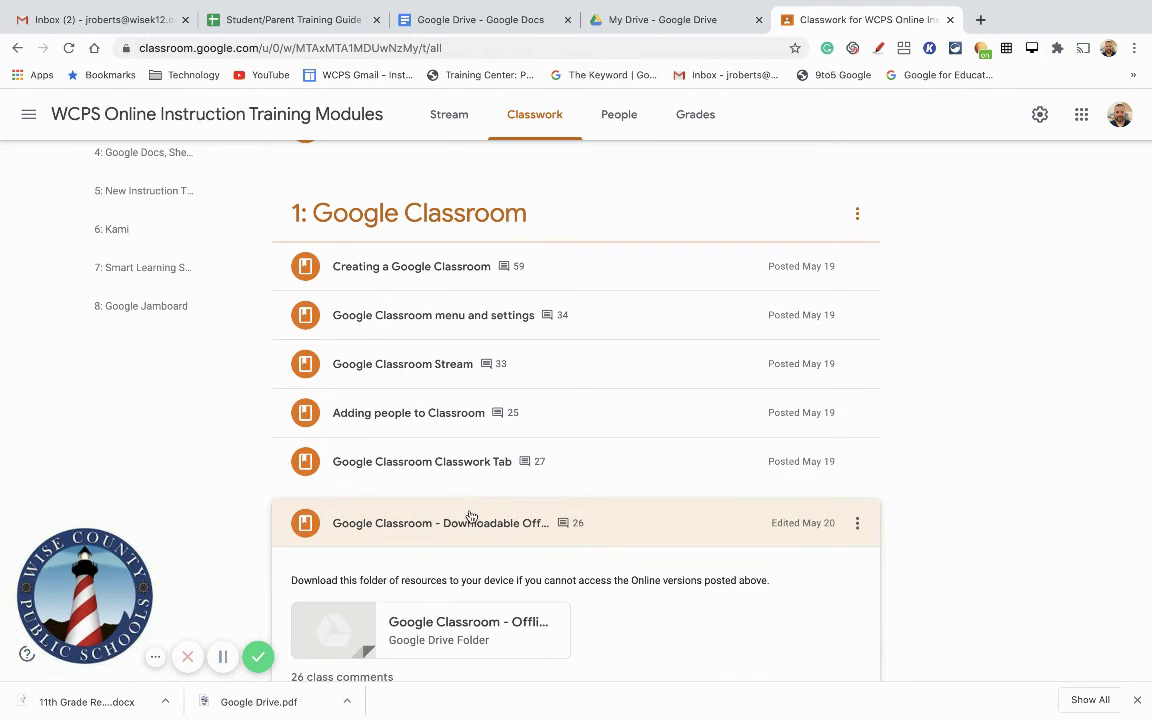
click(452, 577)
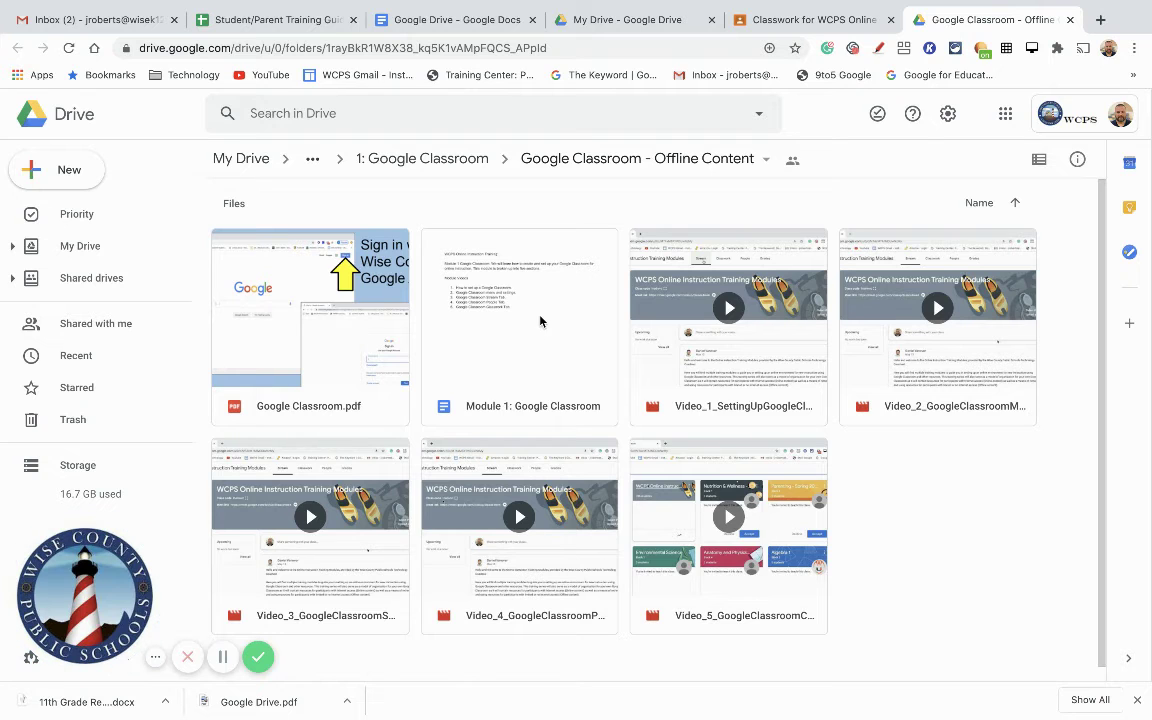
Step: Make a copy of the "Module 1: Google Classroom" document within the offline content folder
scroll(540, 320, down, 1)
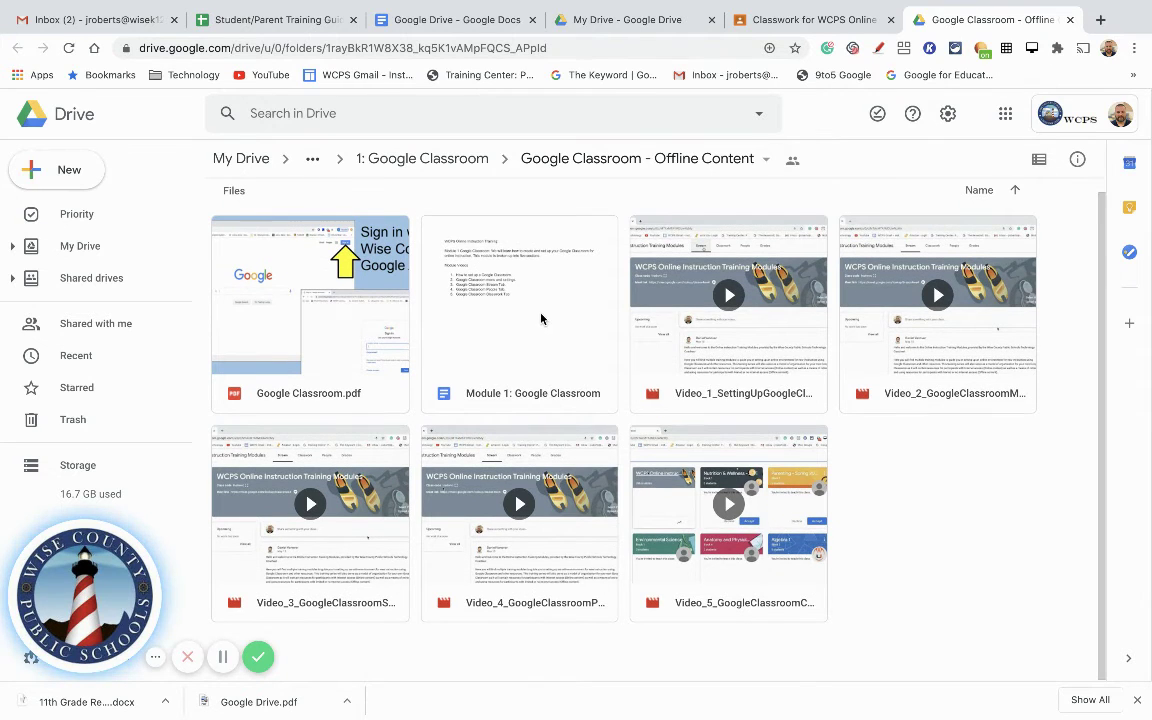
right_click(541, 319)
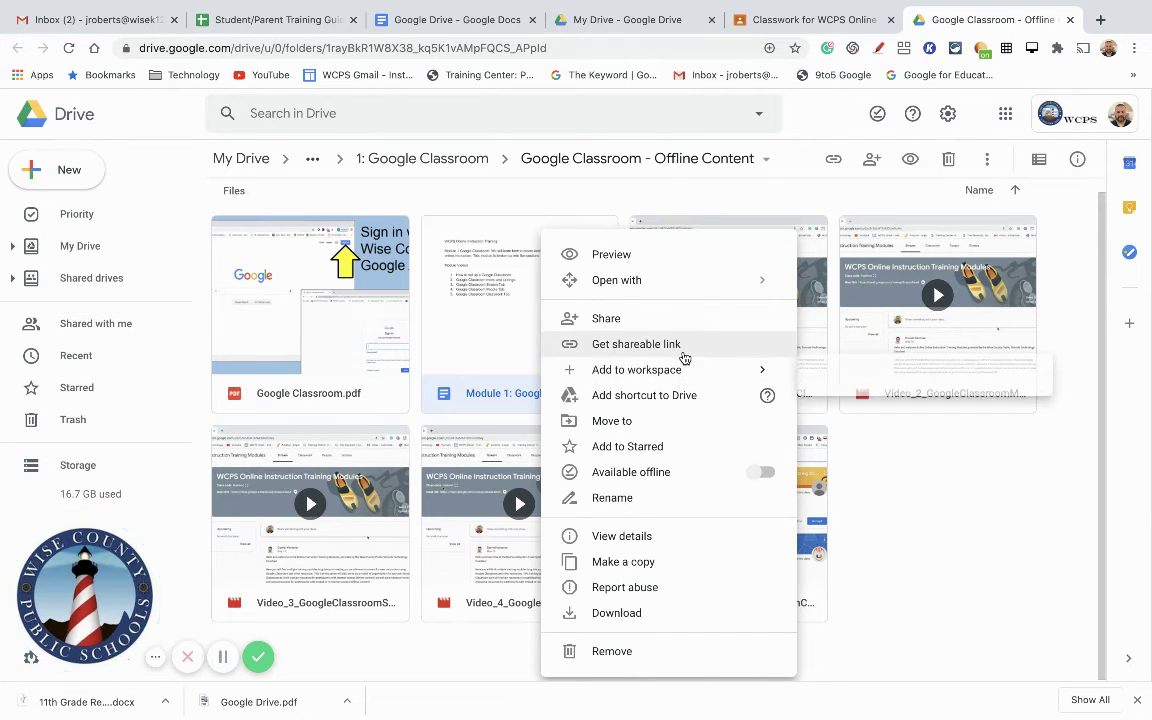
click(628, 566)
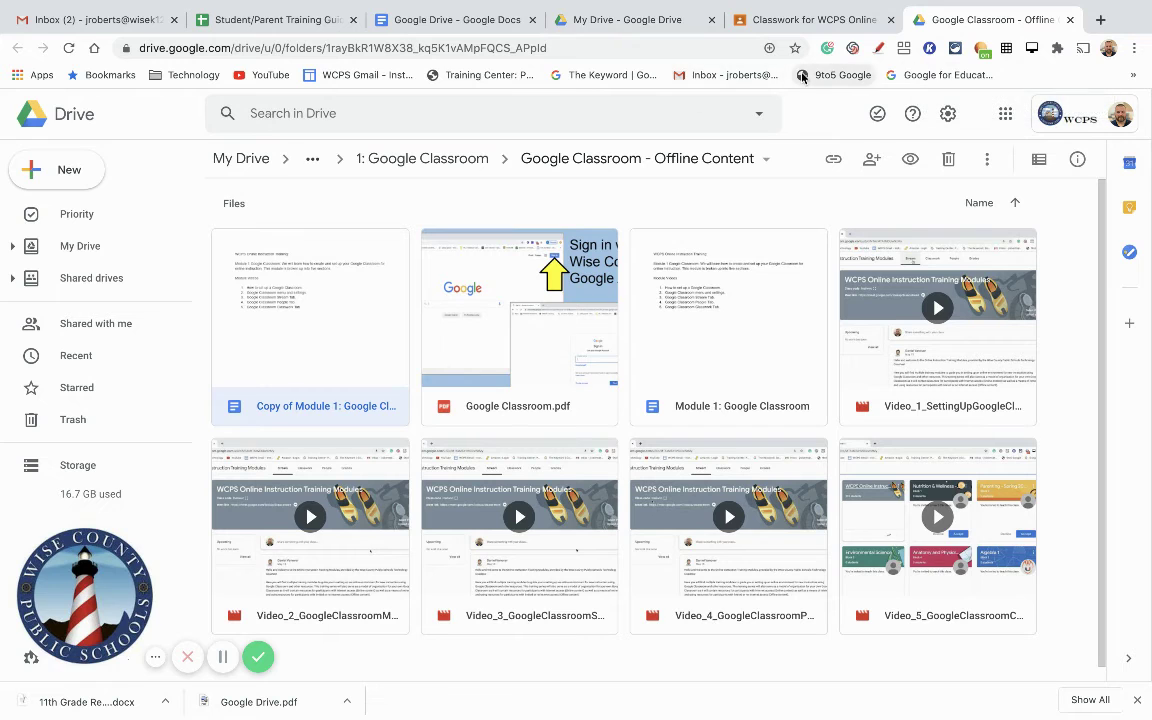
Step: Move the copied Module 1 document from the offline content folder to My Drive, accepting the access change
right_click(290, 340)
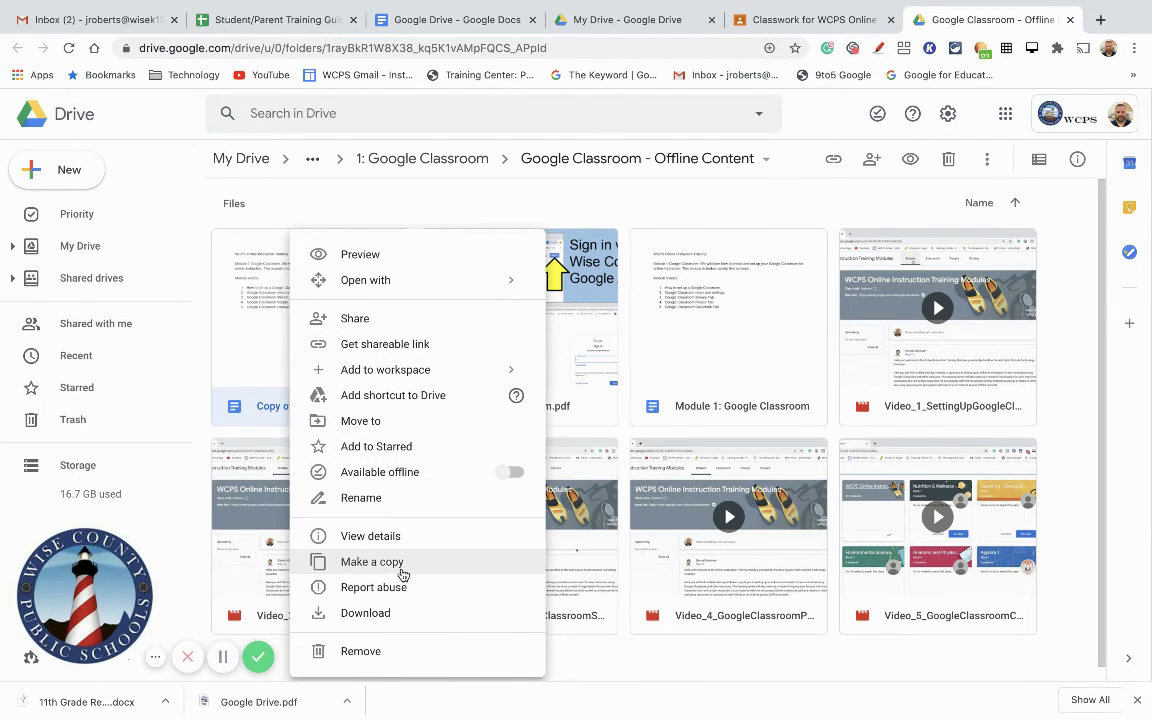
click(413, 425)
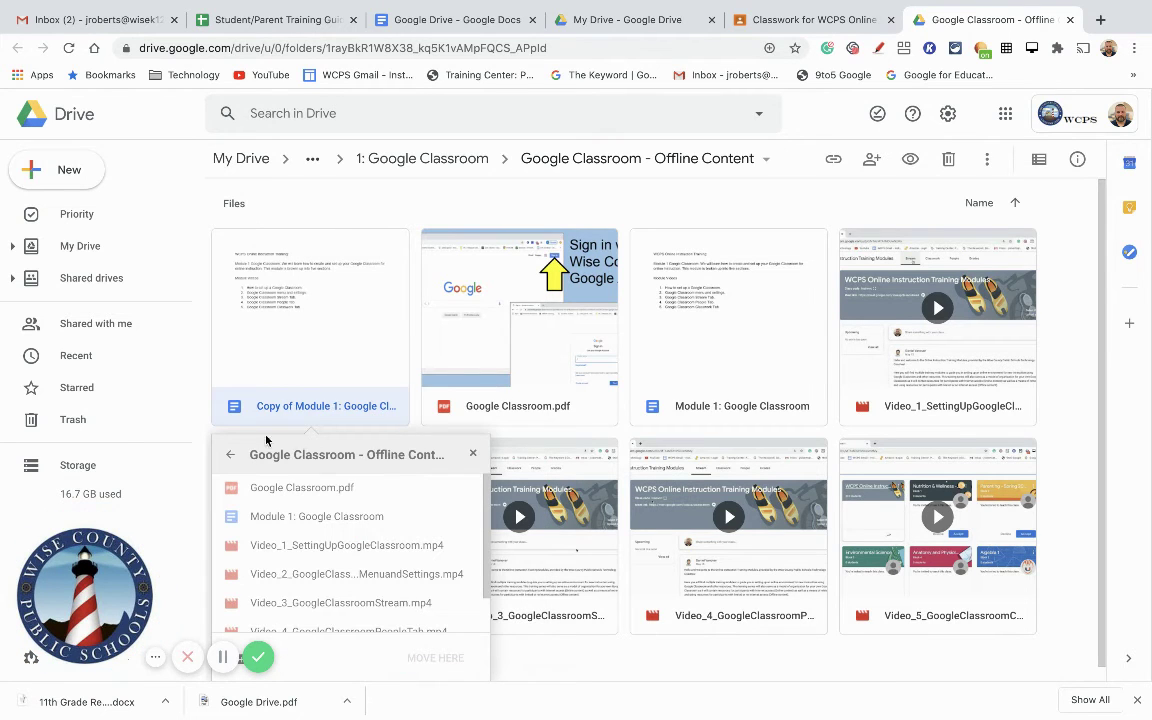
click(230, 455)
click(230, 455)
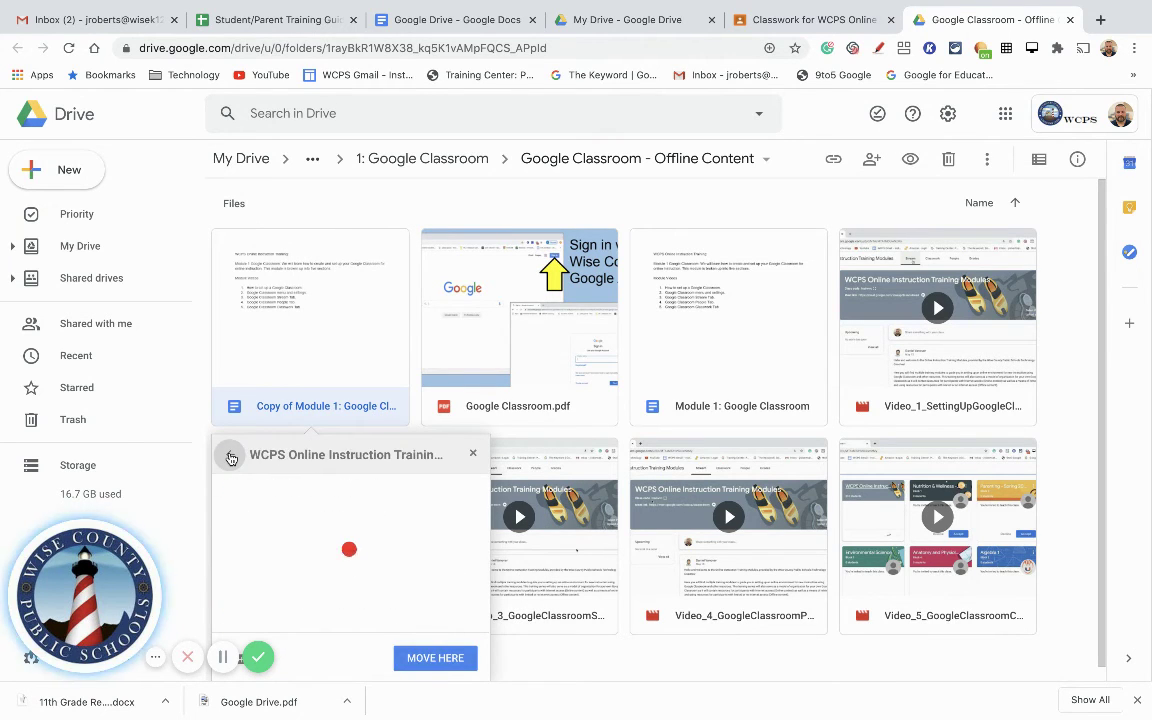
click(230, 456)
click(230, 456)
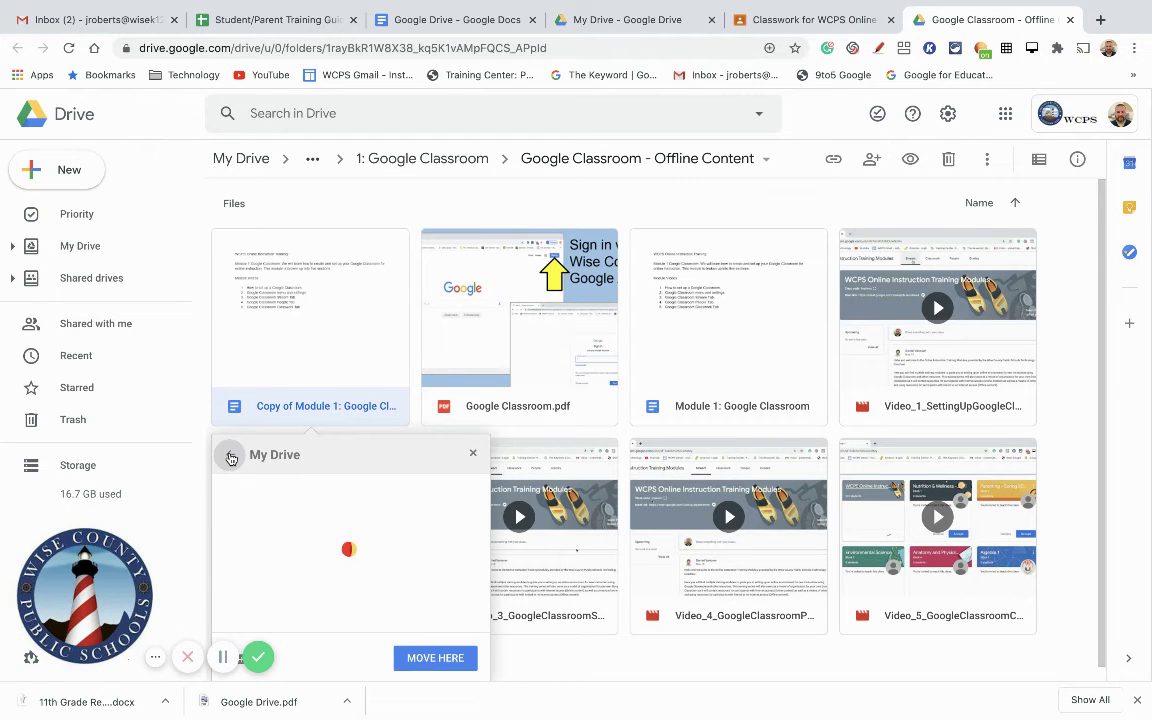
click(230, 457)
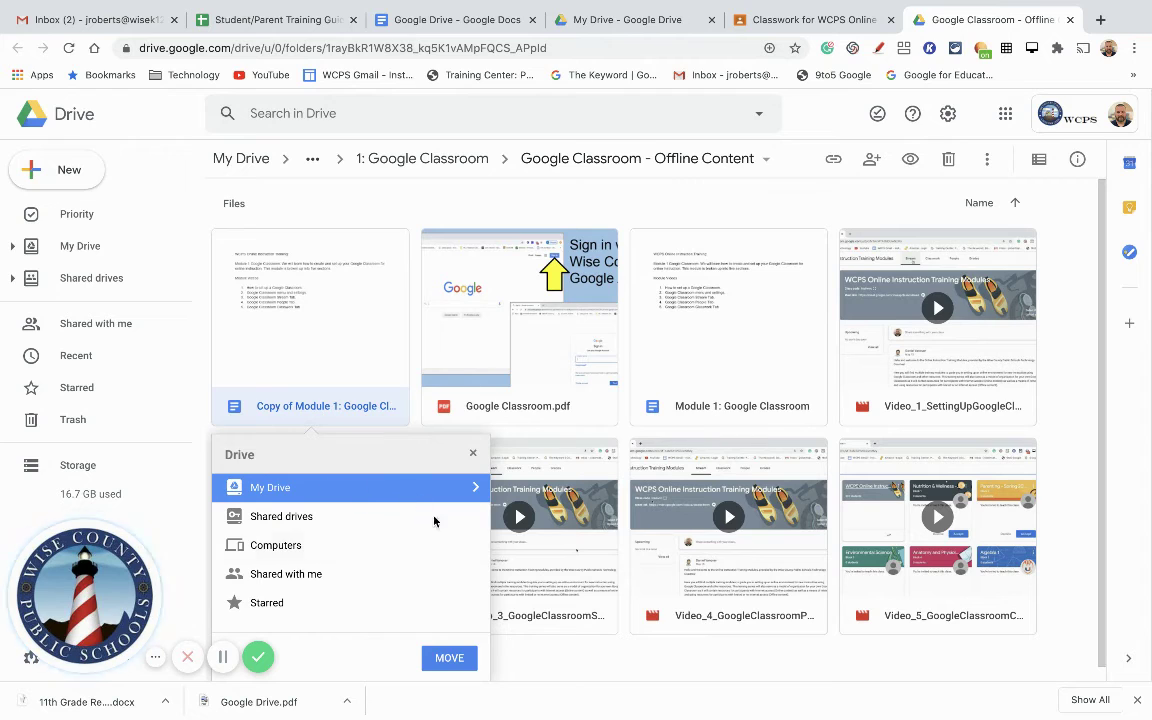
click(444, 661)
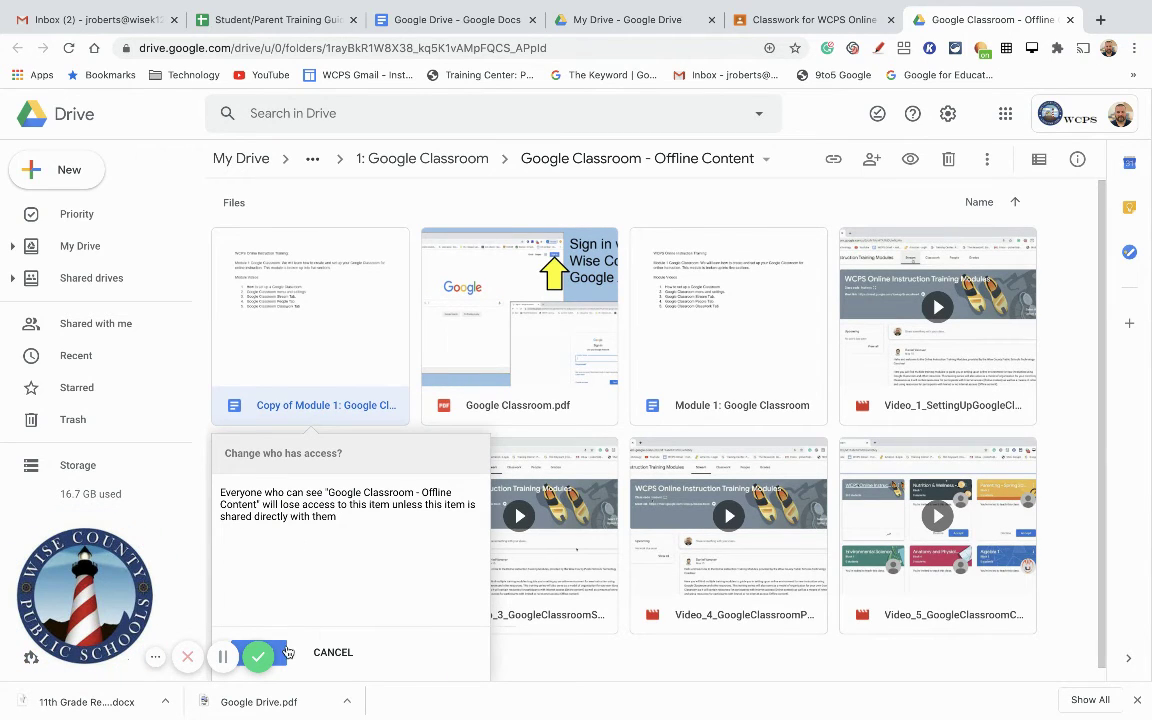
click(285, 652)
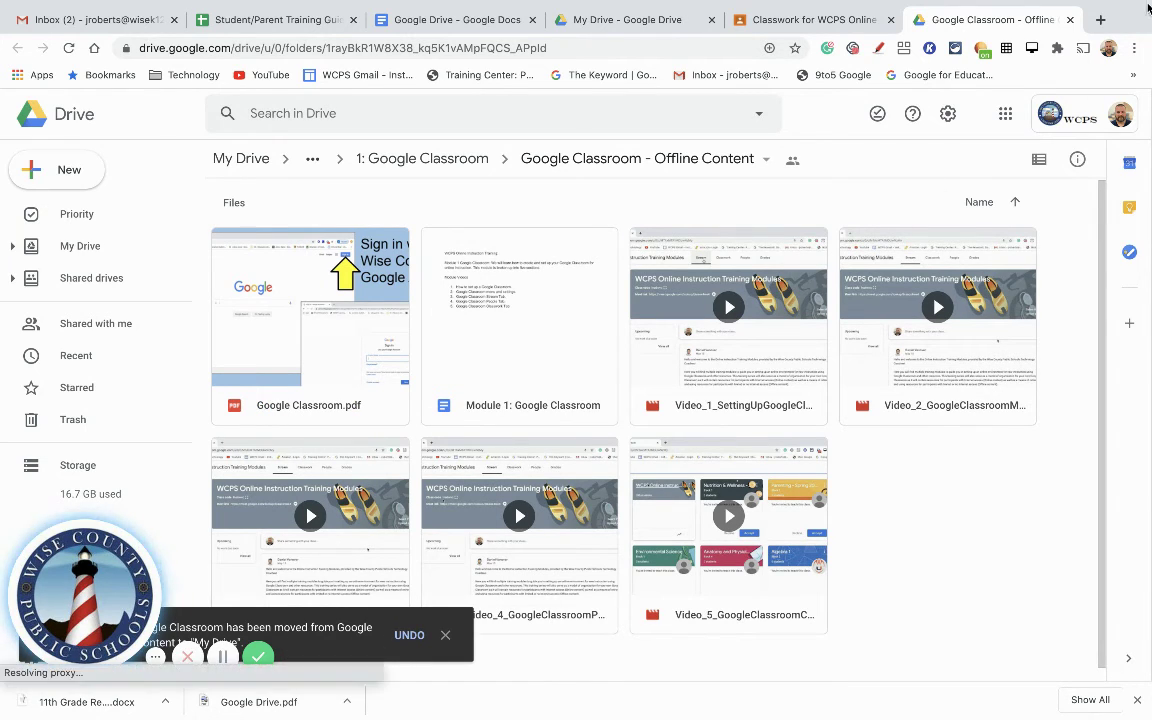
Step: Close the offline content folder and Classroom pages, and locate the copied Module 1 document in My Drive
click(1072, 20)
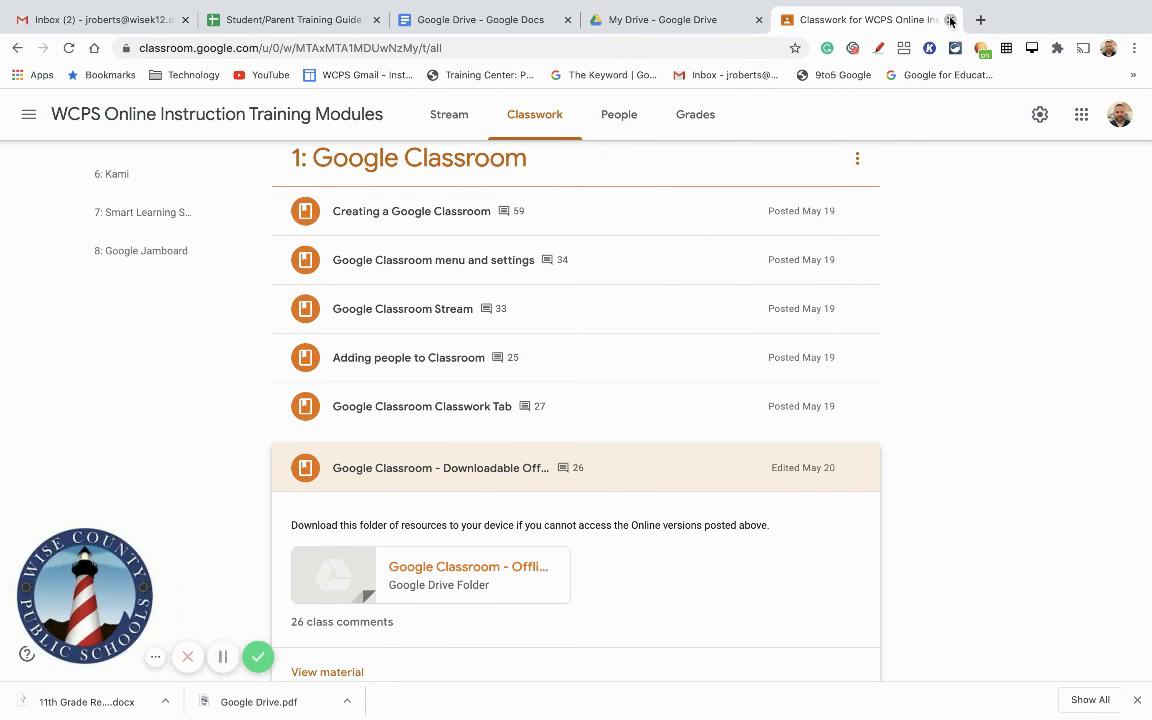
click(890, 20)
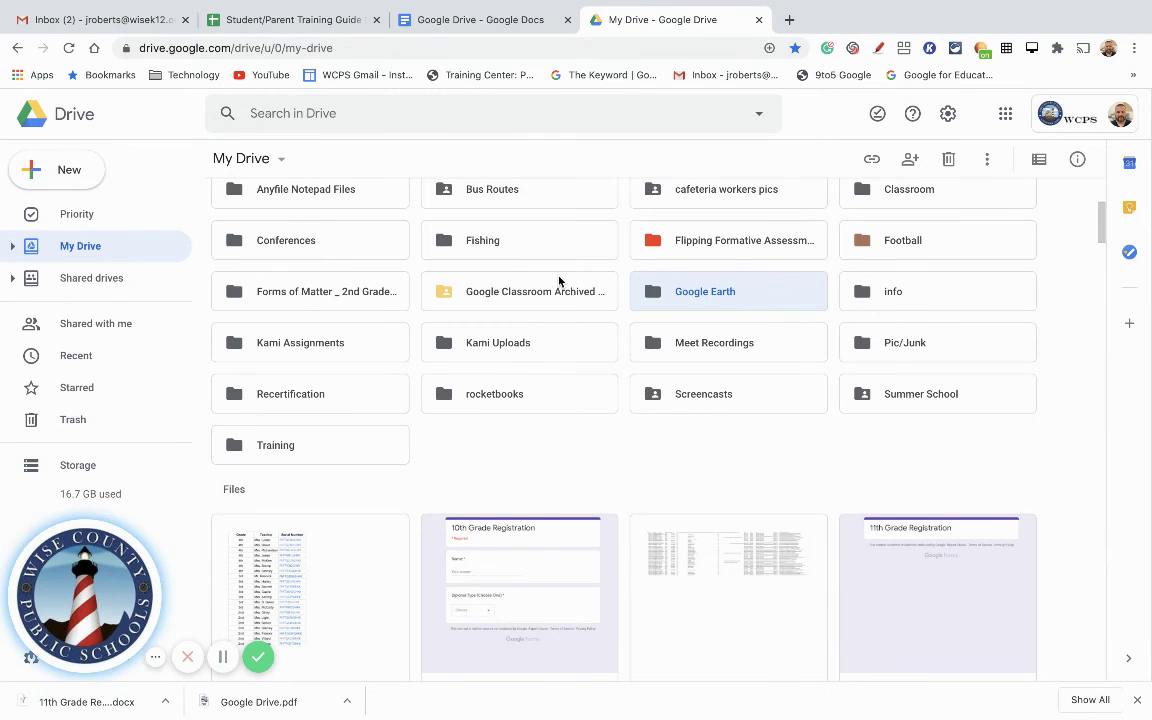
scroll(558, 278, down, 5)
scroll(558, 280, down, 8)
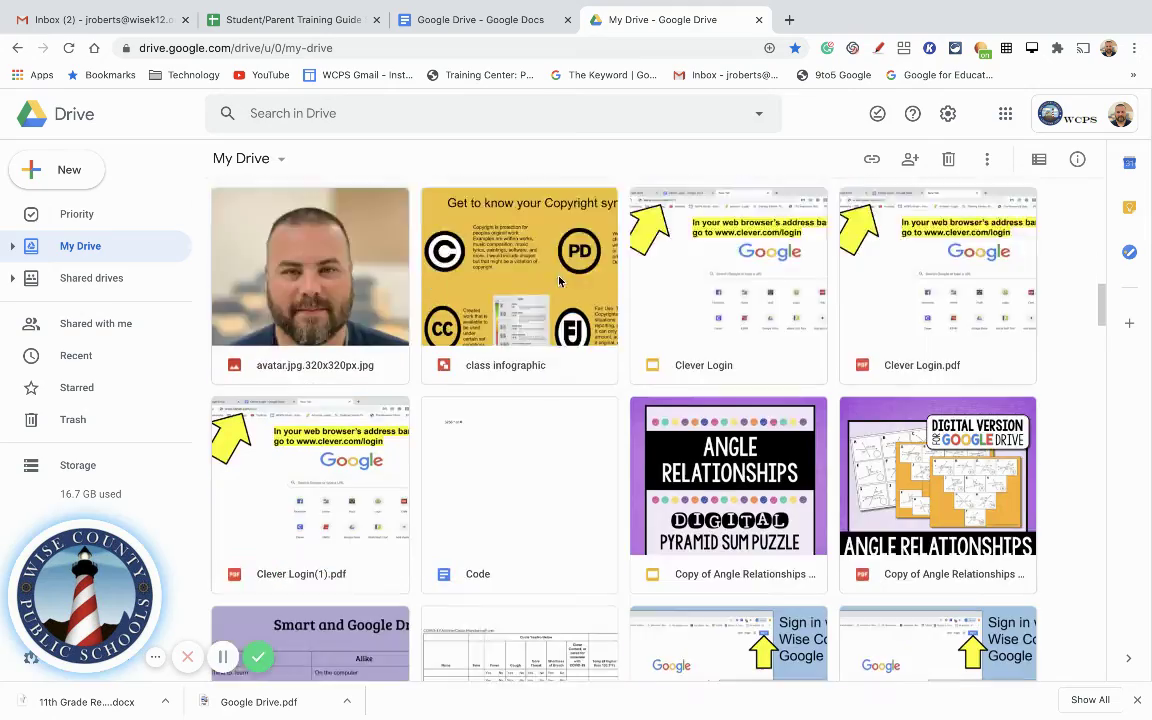
scroll(558, 281, down, 3)
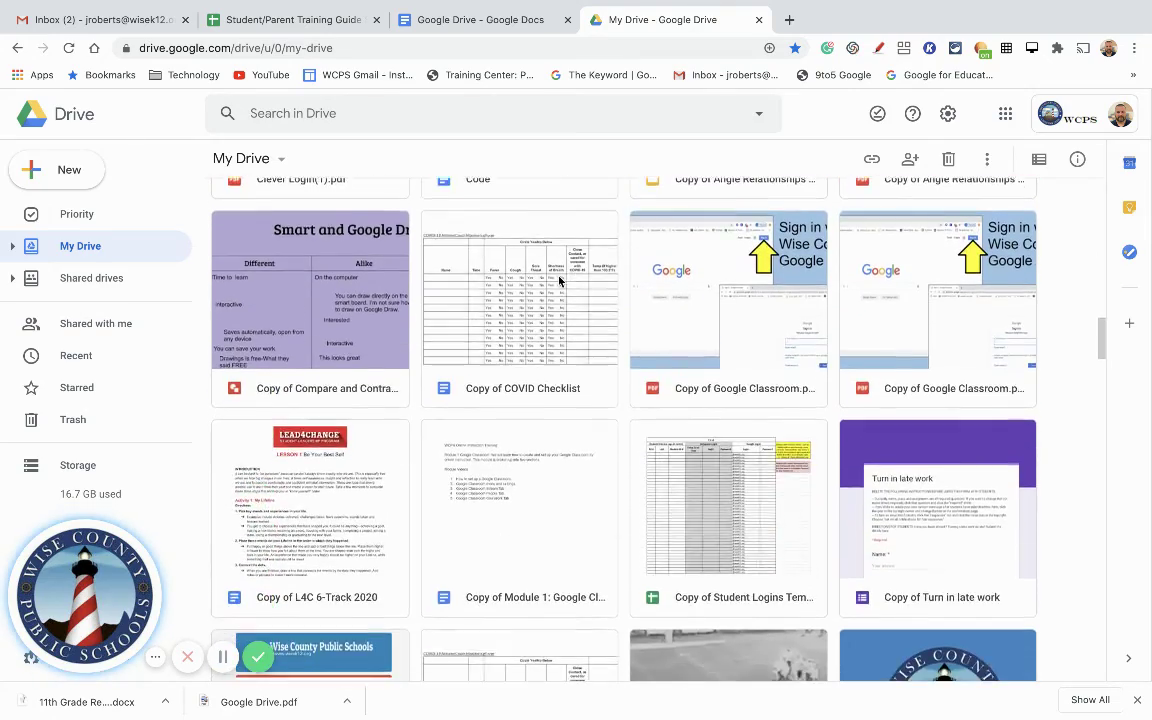
scroll(558, 281, down, 1)
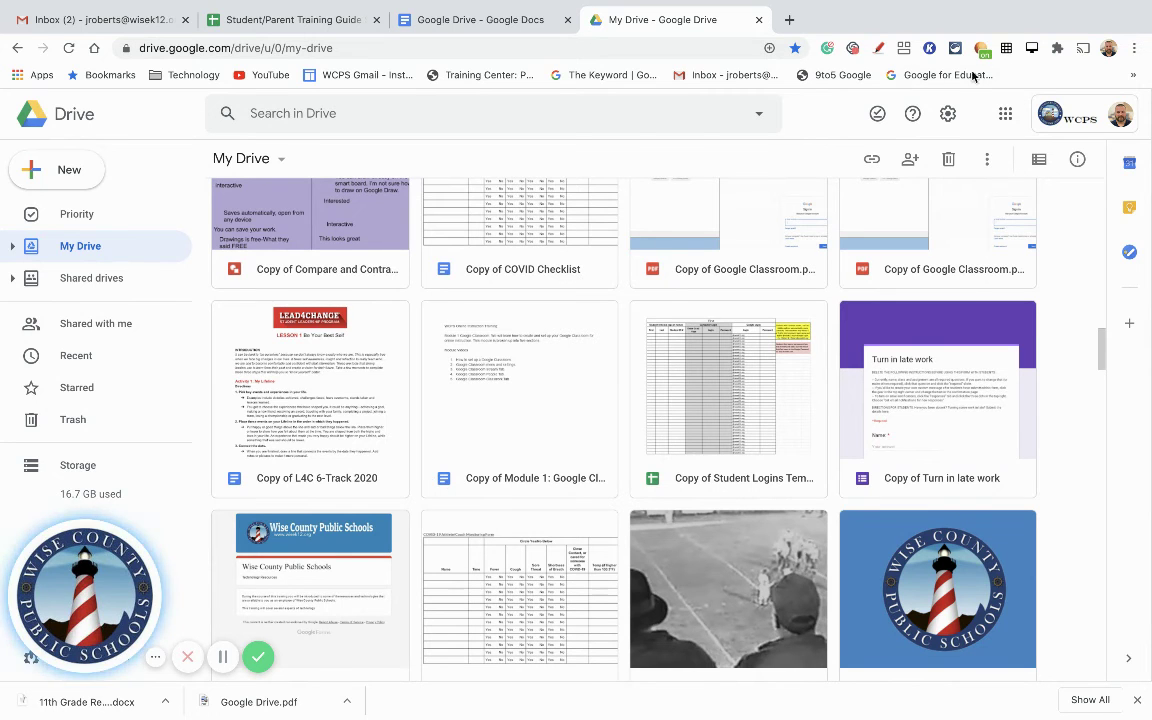
Step: Review the offline option in Drive's general settings and close the settings
click(947, 113)
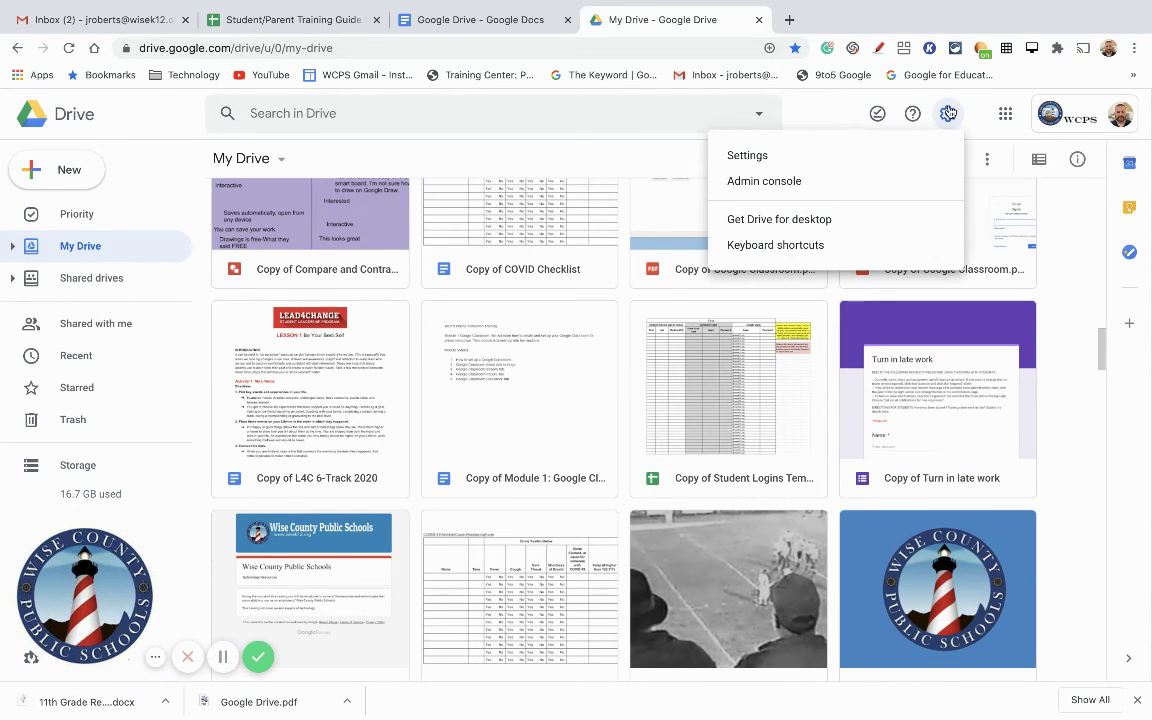
click(838, 158)
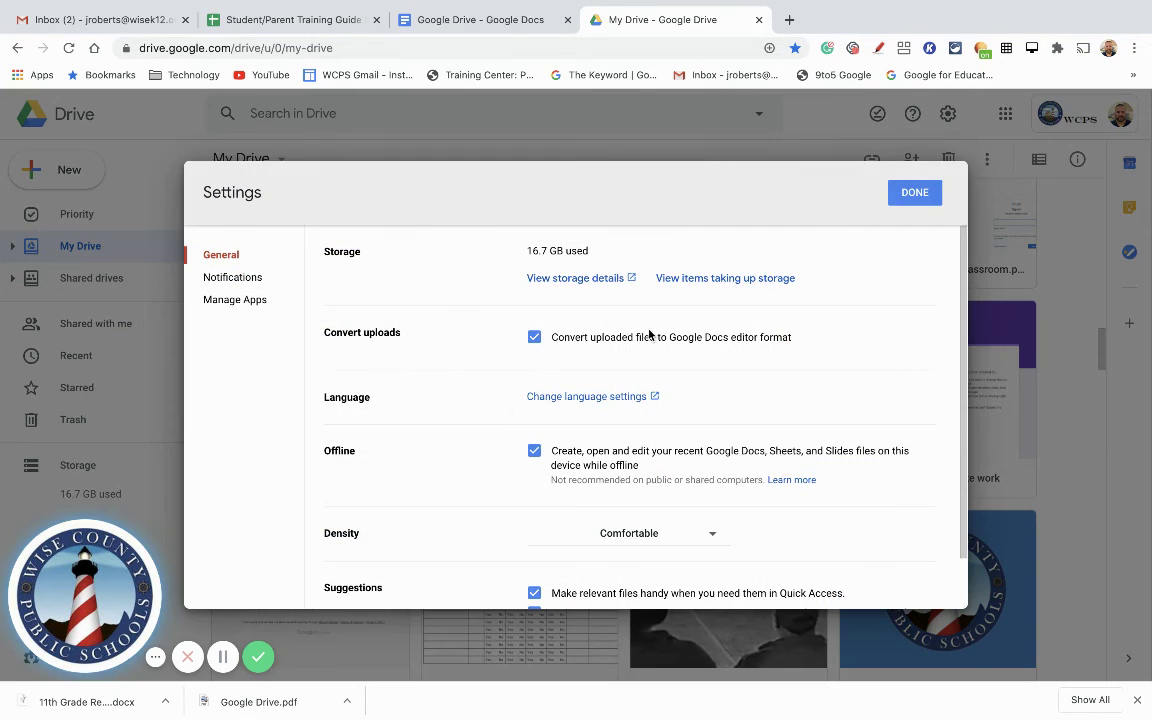
click(915, 193)
Step: Make the copied Module 1 document in My Drive available offline
scroll(489, 478, down, 10)
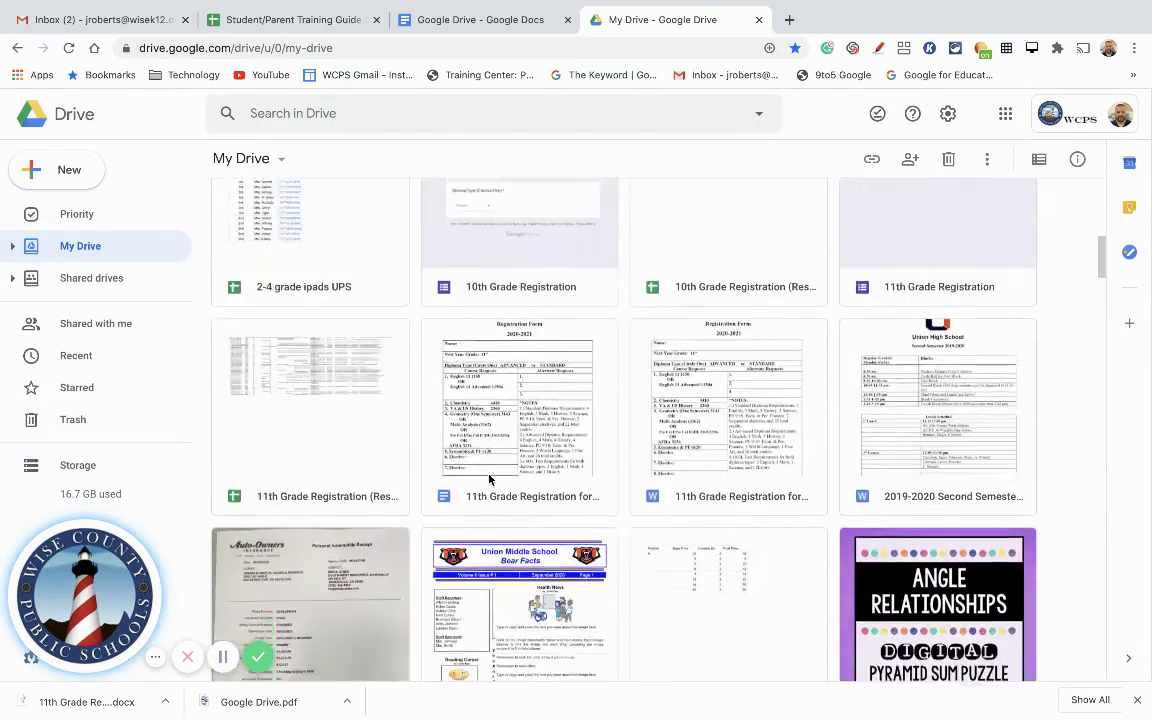
scroll(489, 480, down, 6)
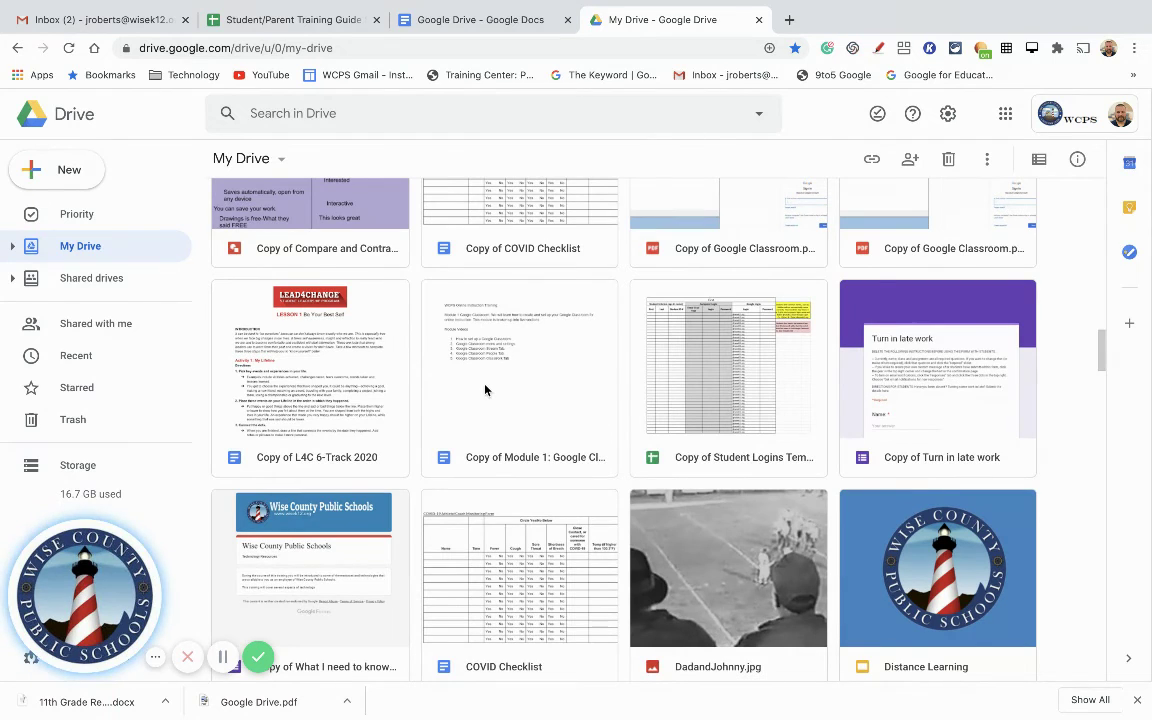
right_click(485, 390)
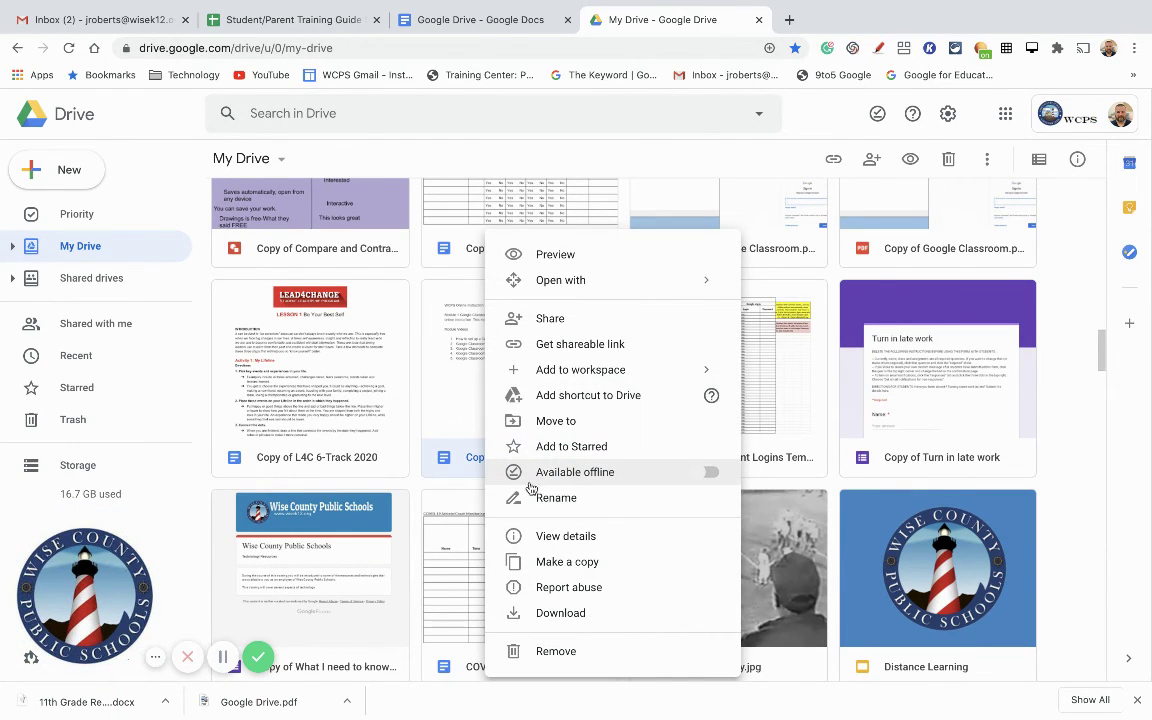
click(709, 474)
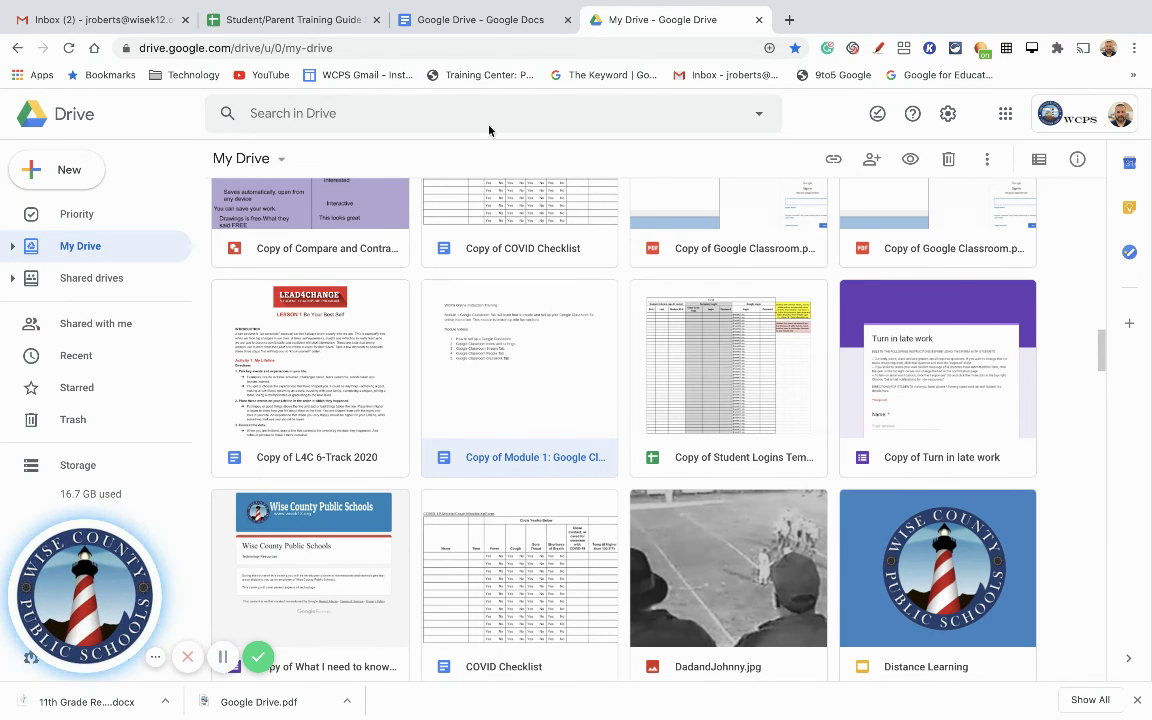
Step: Check the topic list in the "Google Drive" document and return to My Drive
click(496, 21)
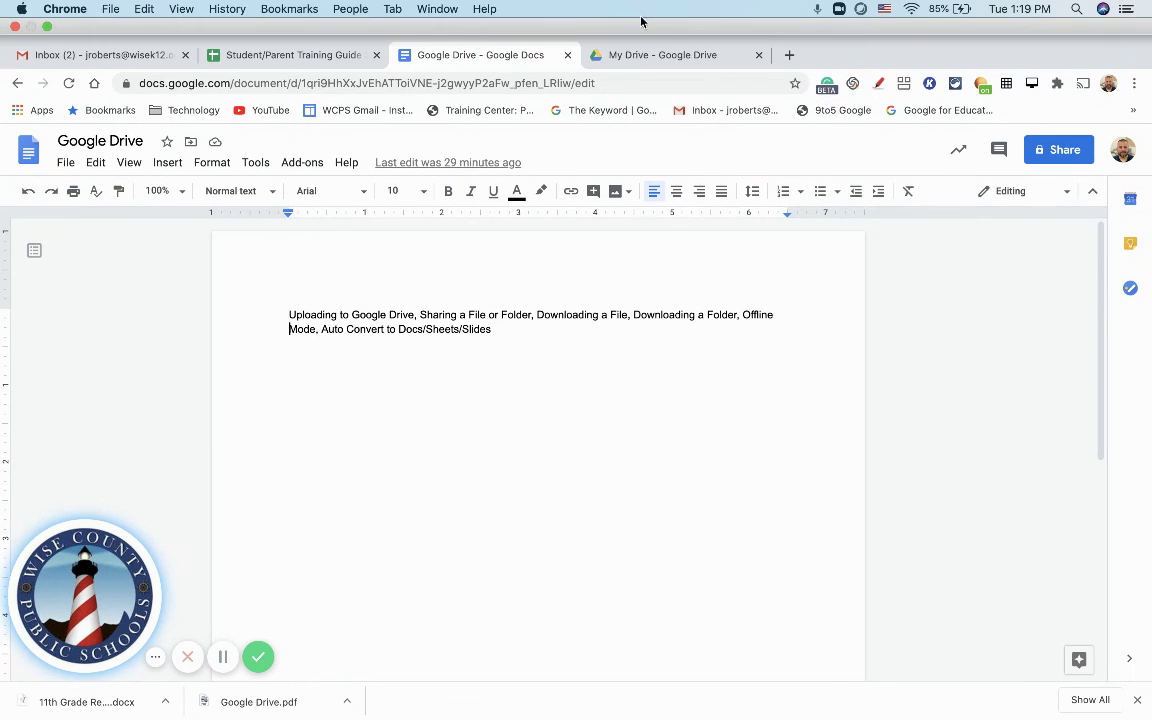
click(630, 19)
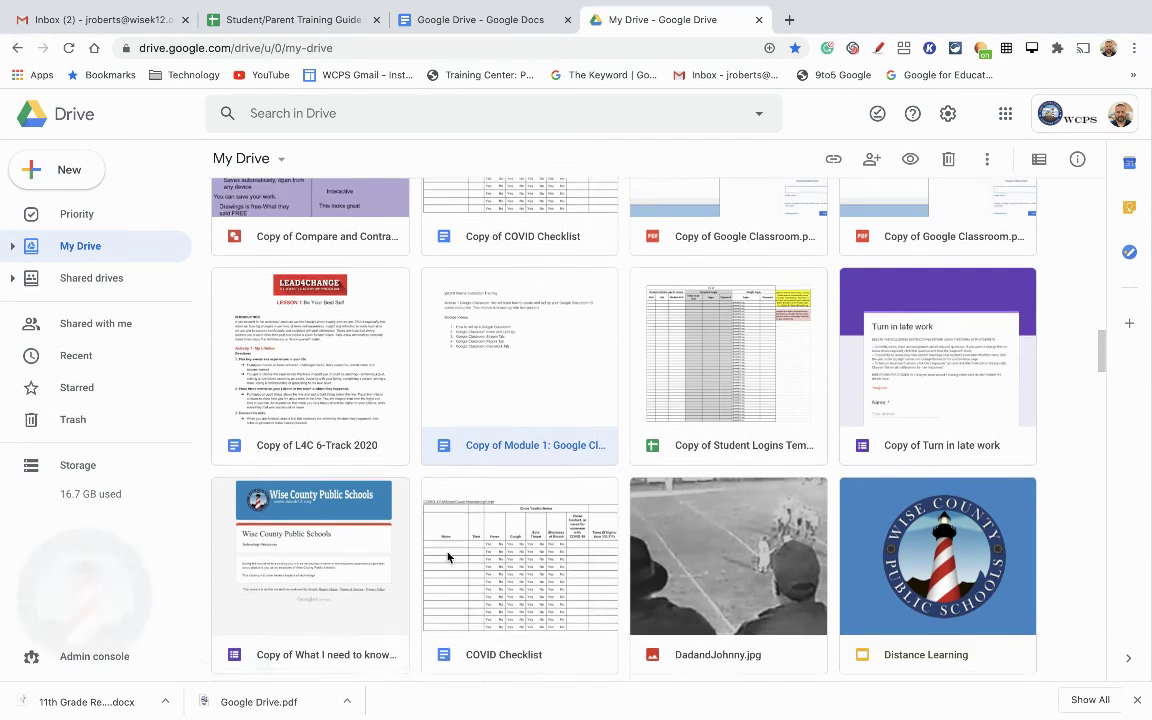
Step: Download the copied Module 1 document from My Drive and show the downloaded file in Finder
scroll(448, 557, down, 2)
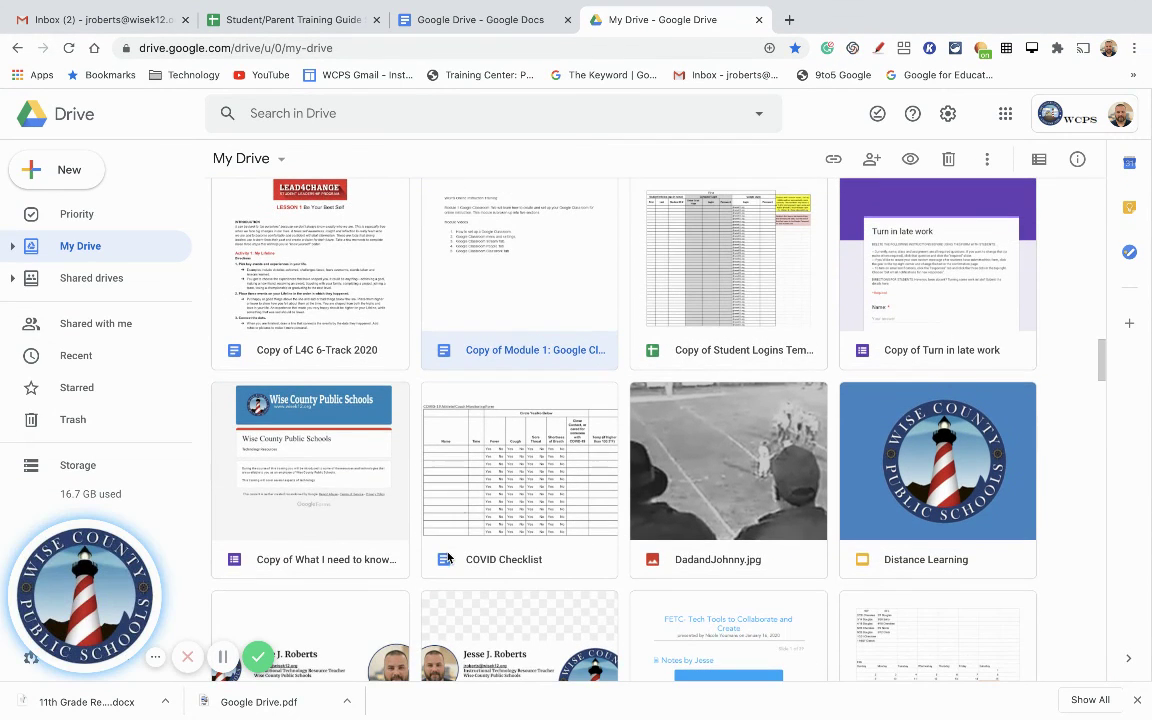
right_click(534, 280)
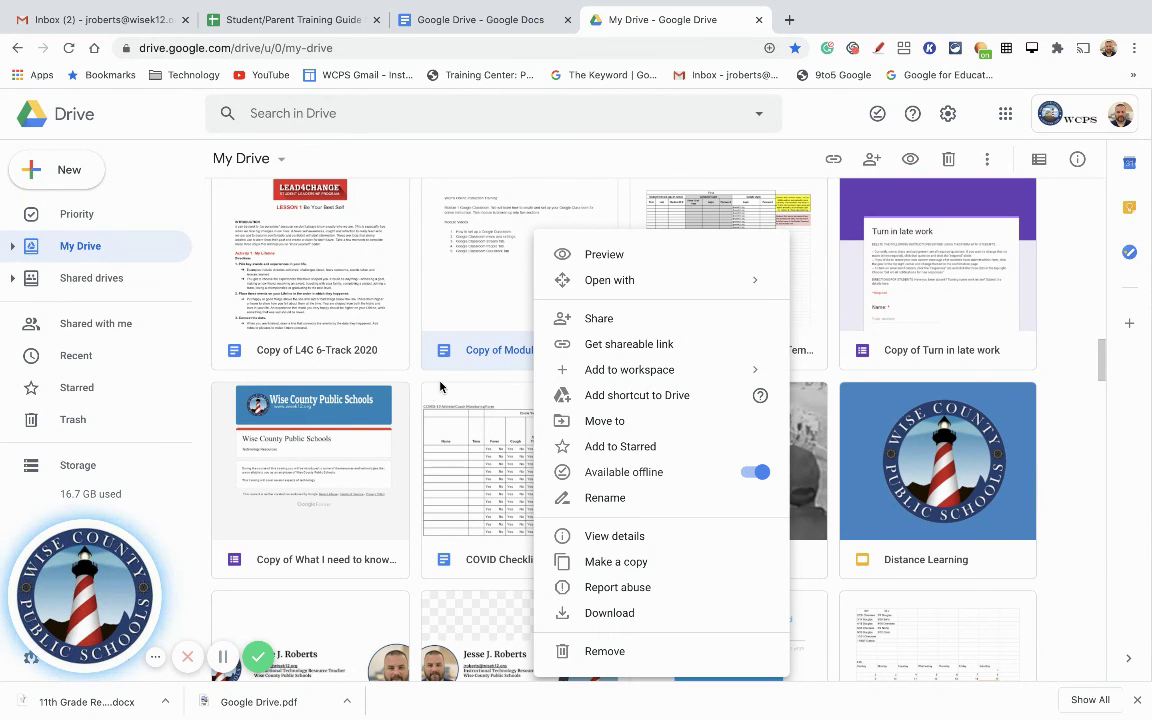
right_click(480, 301)
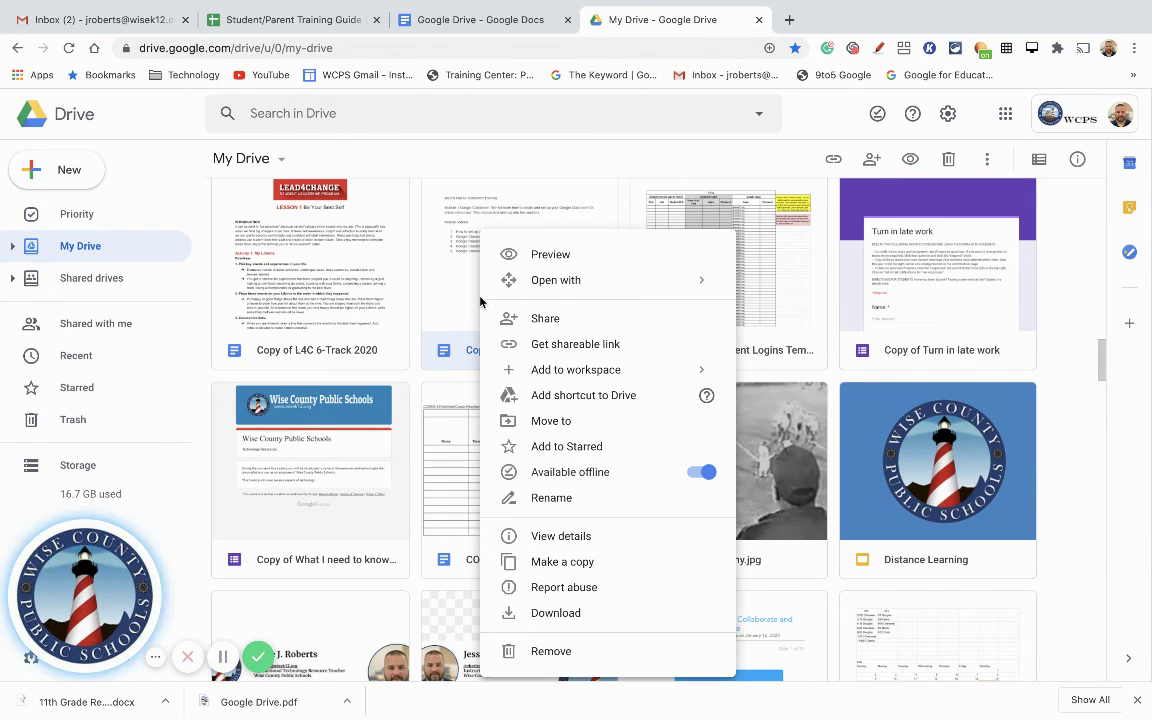
click(573, 622)
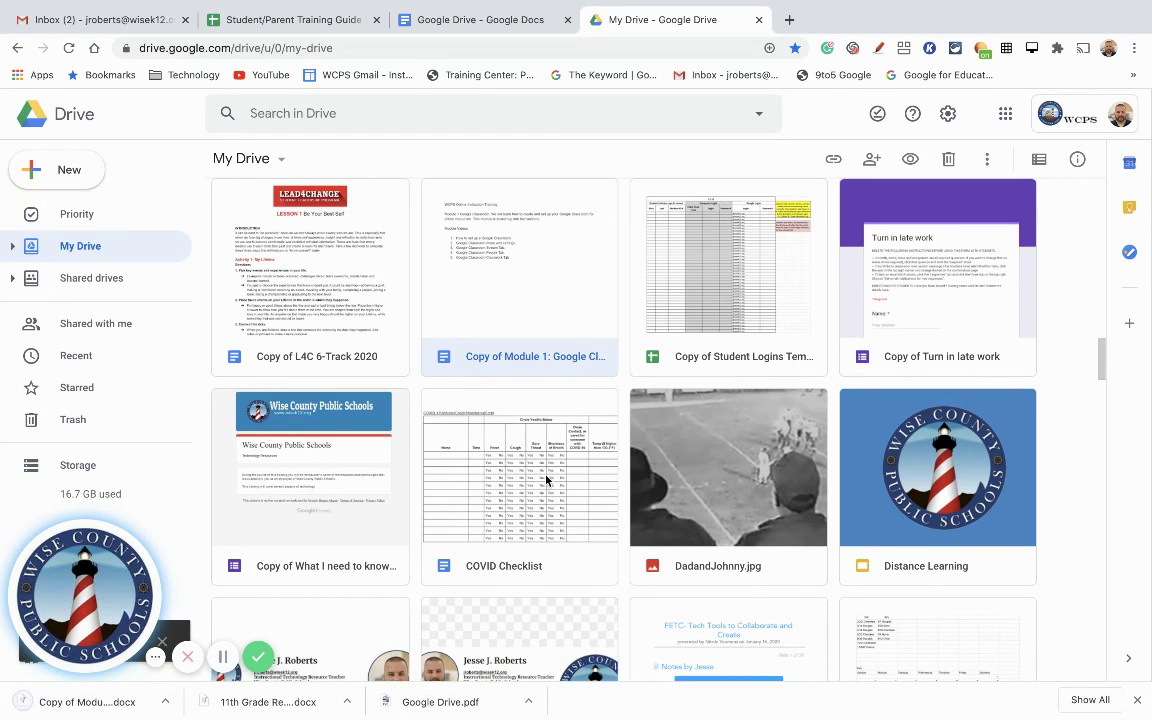
click(167, 705)
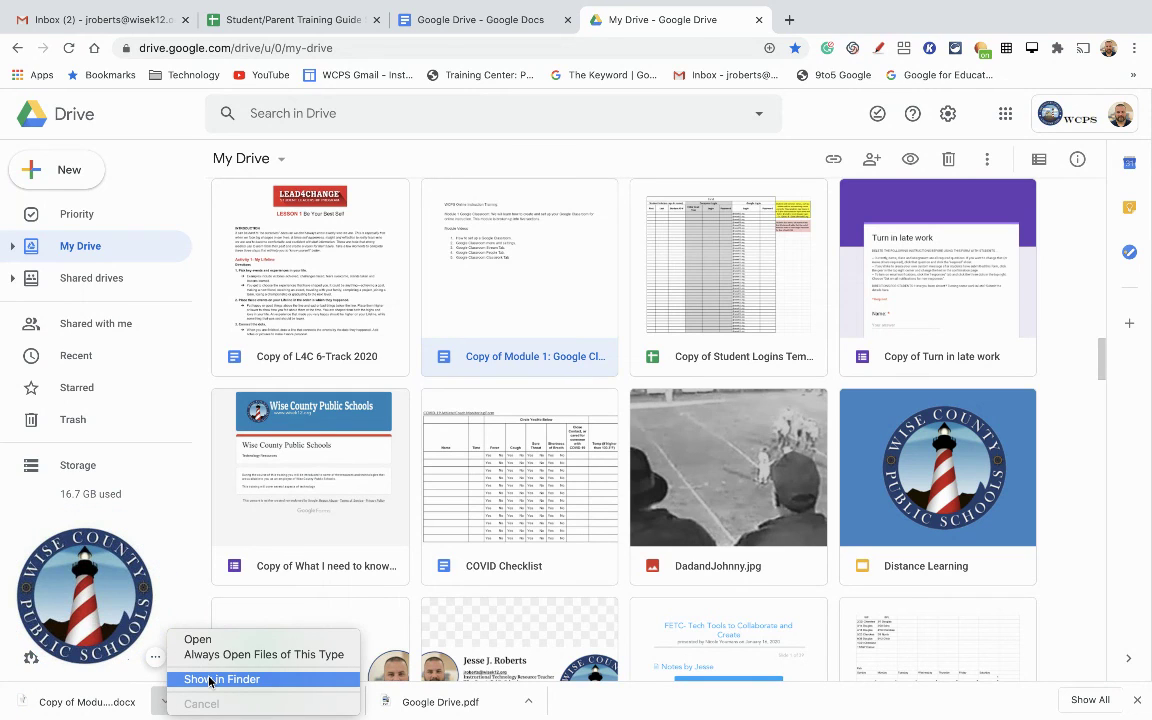